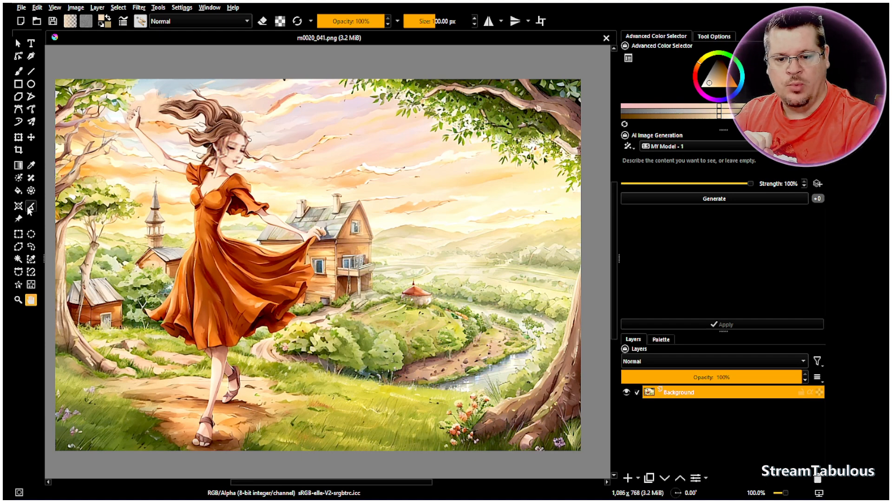
Step: Start a crop of the painting with a frame covering the full 1086 × 768 px image
click(19, 152)
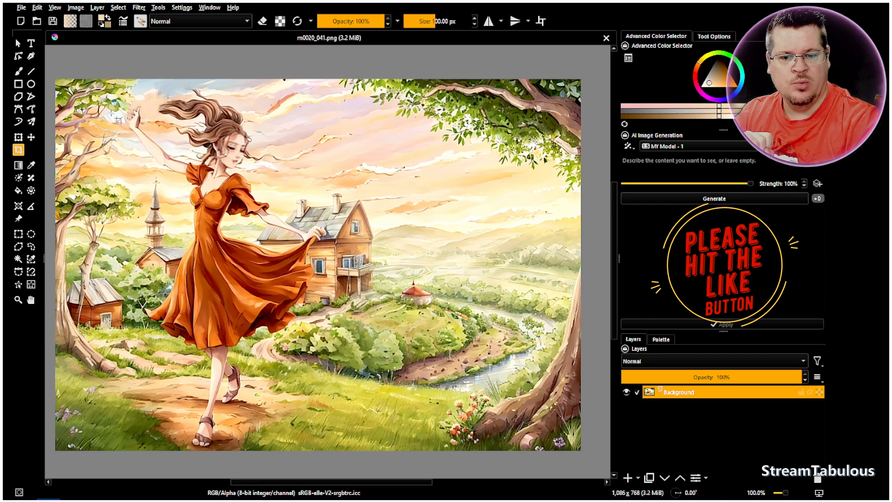
scroll(66, 88, down, 3)
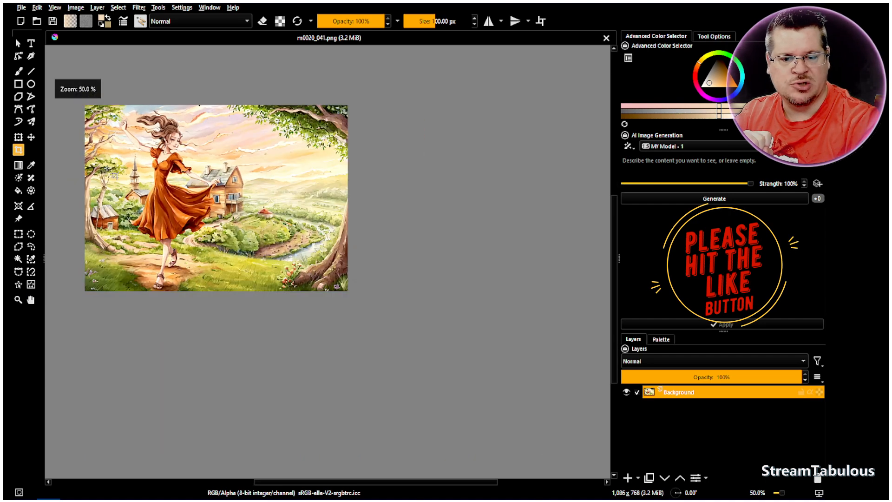
scroll(86, 186, up, 1)
scroll(85, 184, up, 1)
scroll(95, 168, down, 1)
click(32, 300)
drag(154, 208, 181, 244)
click(19, 150)
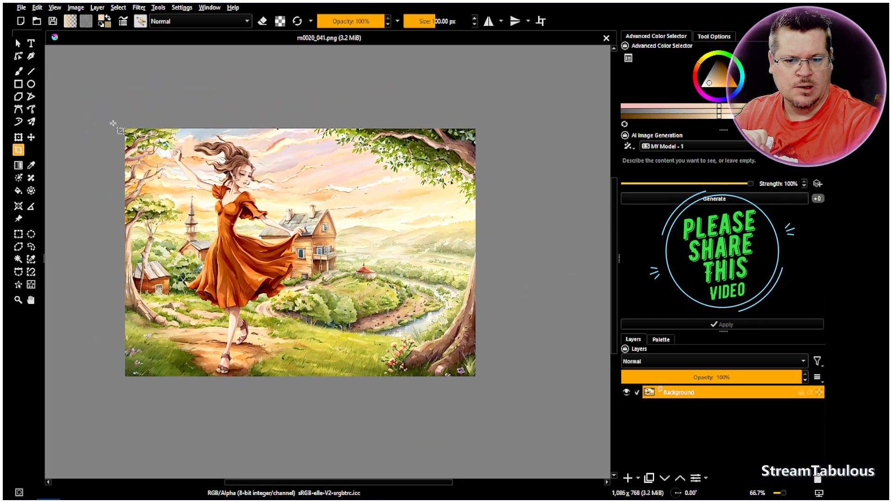
drag(124, 127, 476, 375)
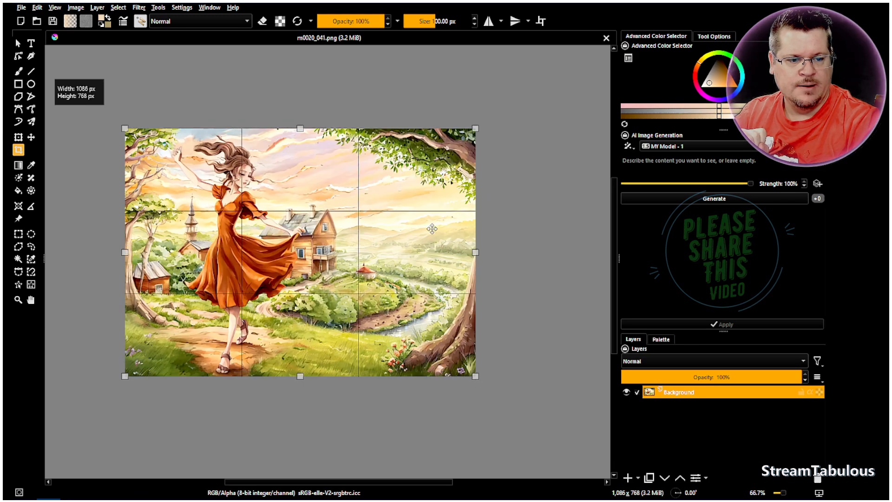
Step: Extend the crop frame beyond the painting's left, right and upper edges to about 1508 × 851 px and apply it to enlarge the canvas
drag(476, 252, 545, 257)
drag(125, 253, 58, 253)
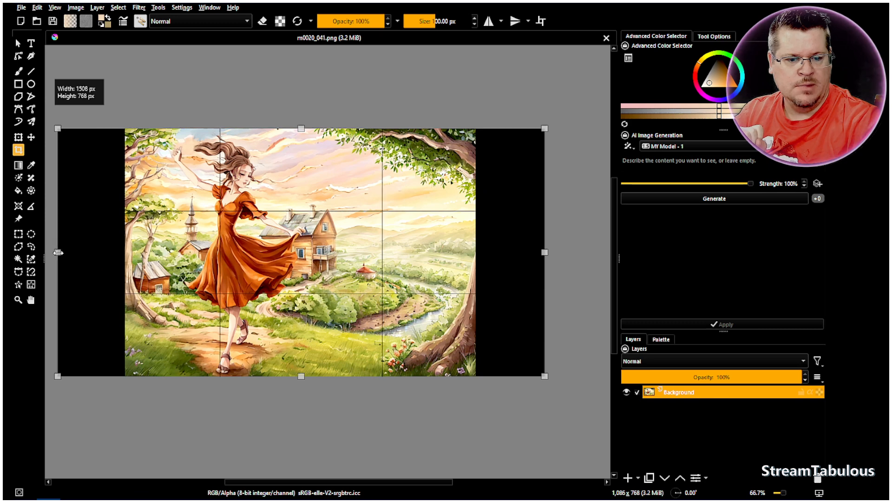
drag(302, 131, 304, 103)
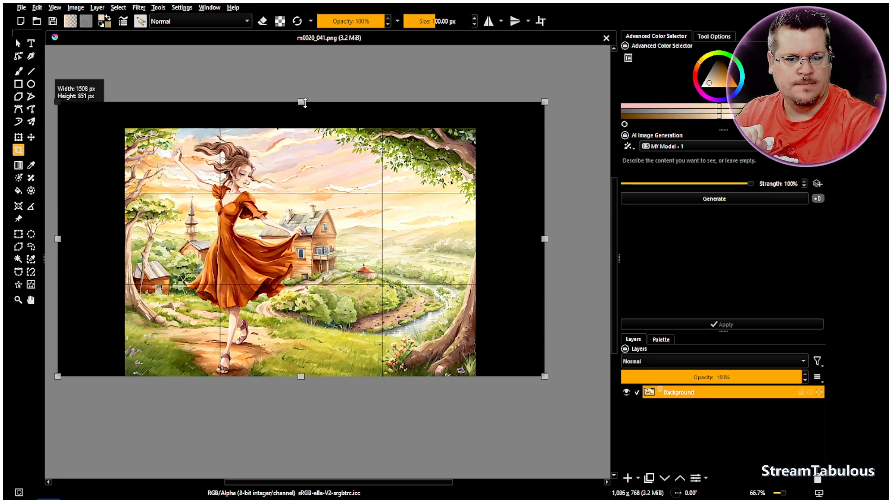
double_click(334, 167)
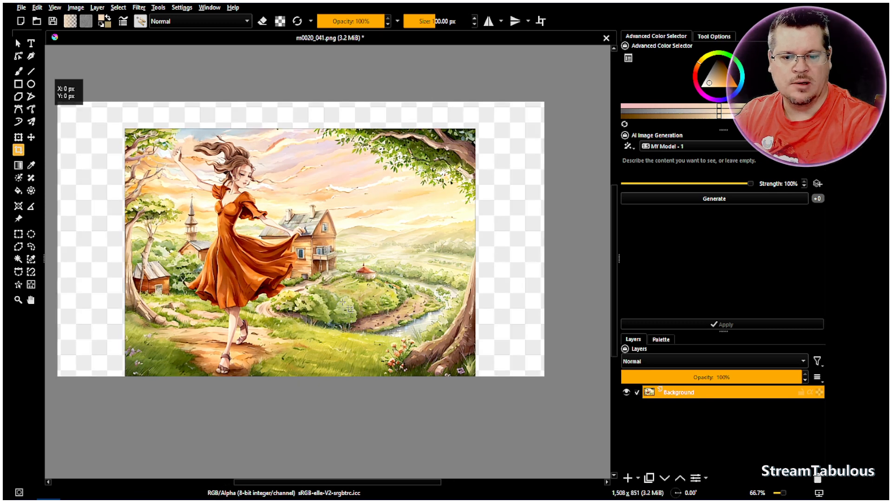
Step: Make a rectangular selection of about 239 × 788 px over the empty strip right of the painting and generate AI fills without a prompt
click(18, 233)
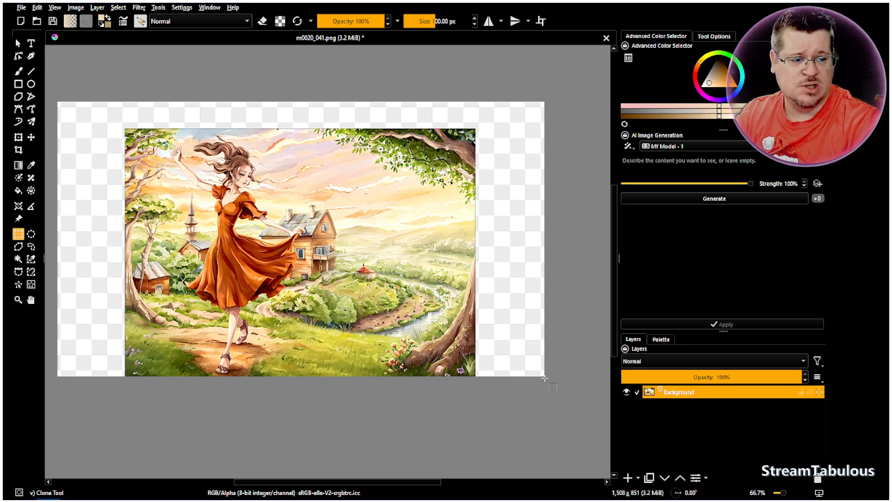
drag(549, 377, 472, 128)
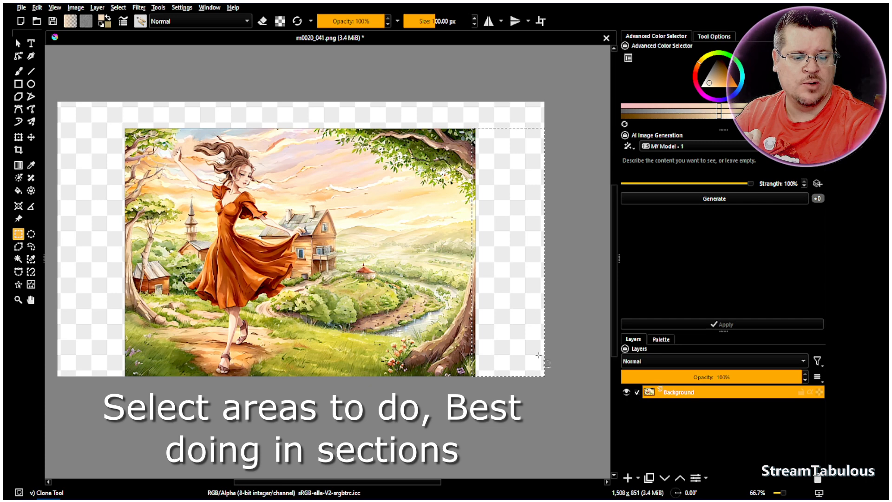
drag(553, 382, 473, 134)
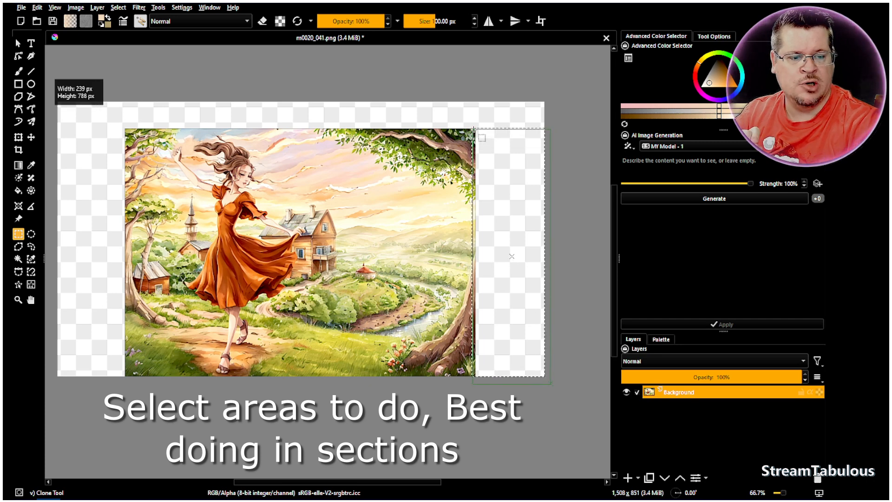
drag(473, 130, 473, 129)
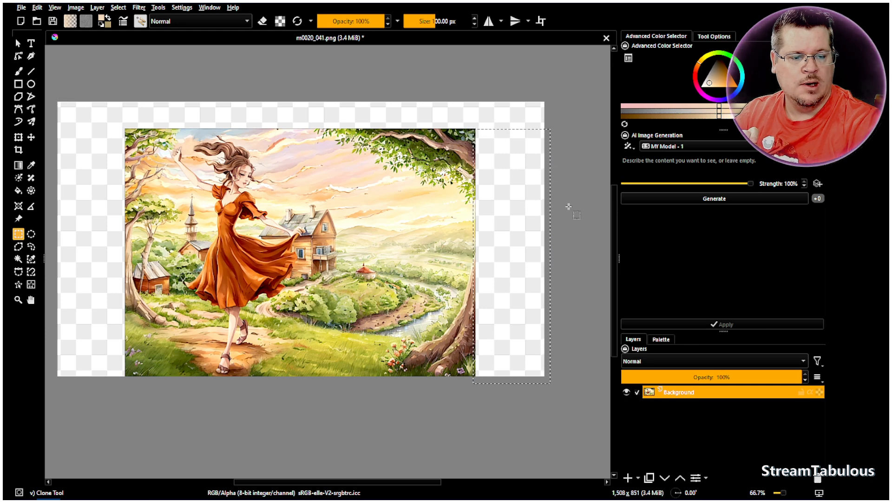
click(701, 198)
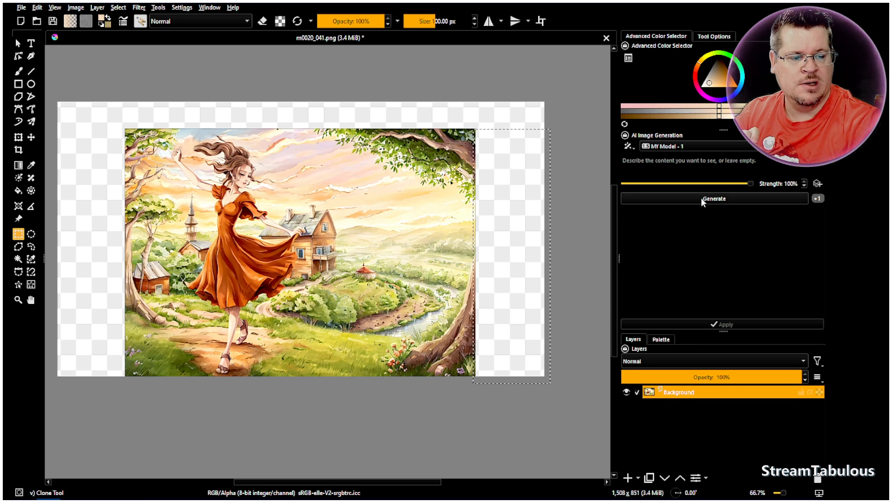
click(702, 198)
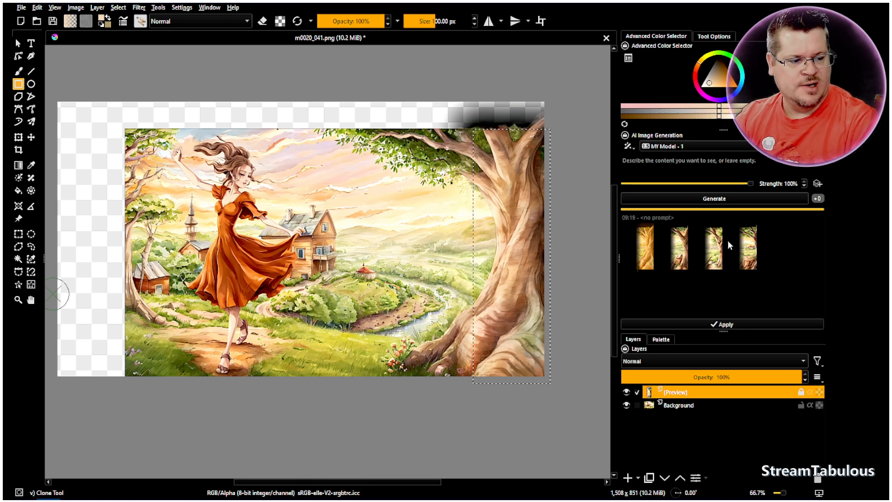
Step: Preview each of the four generated fills on the canvas and return to the first one
click(679, 255)
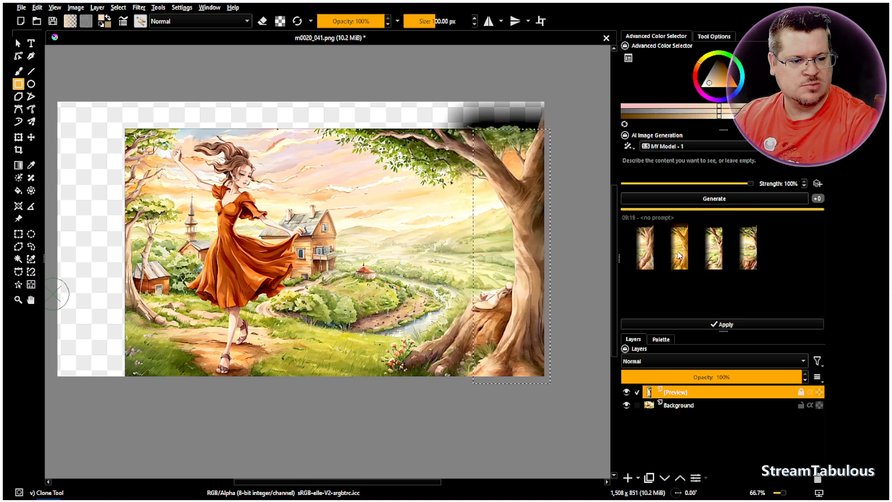
click(714, 257)
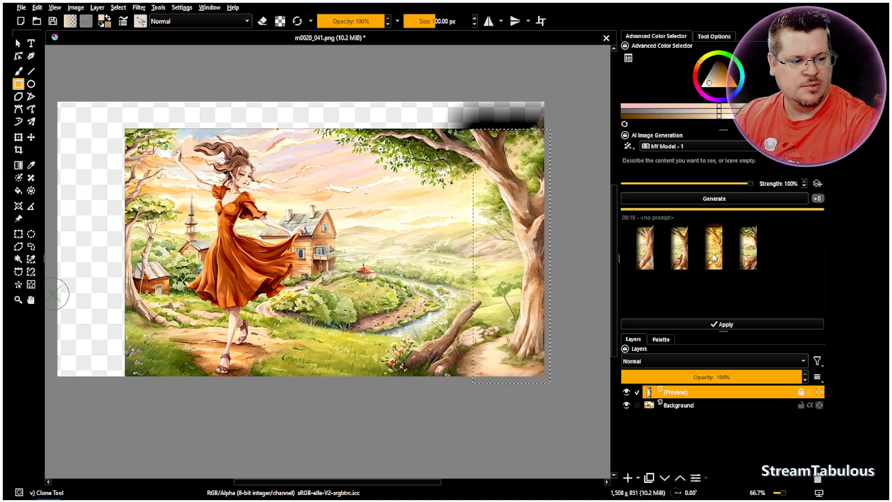
click(746, 255)
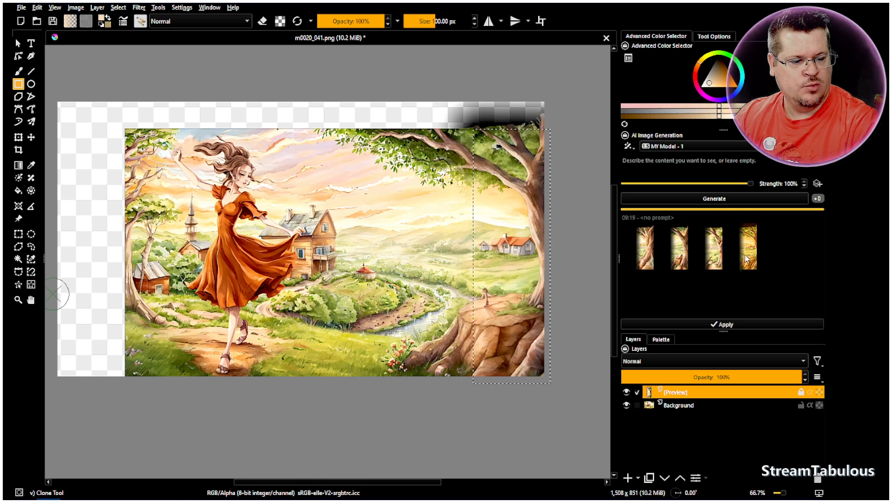
click(645, 257)
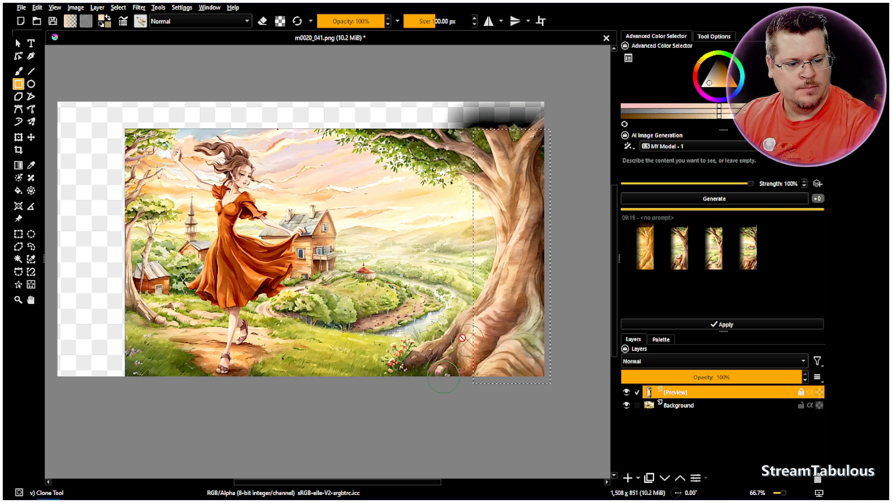
click(645, 256)
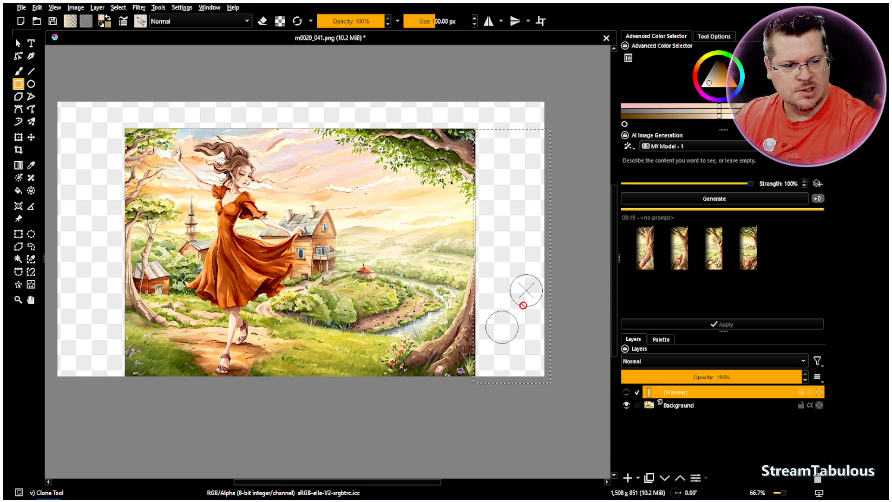
click(649, 251)
Step: Examine the first two generated fills up close around the trunk and roots of the right-hand tree
scroll(488, 302, up, 2)
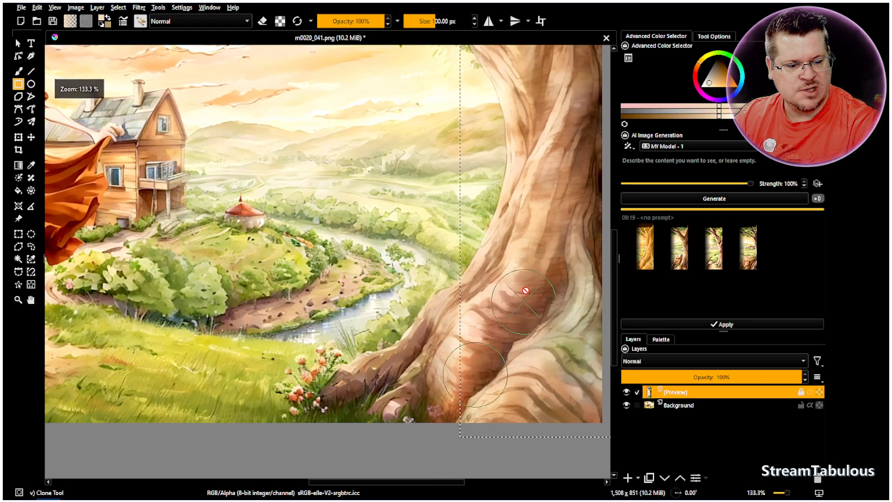
scroll(546, 204, down, 2)
scroll(548, 204, up, 1)
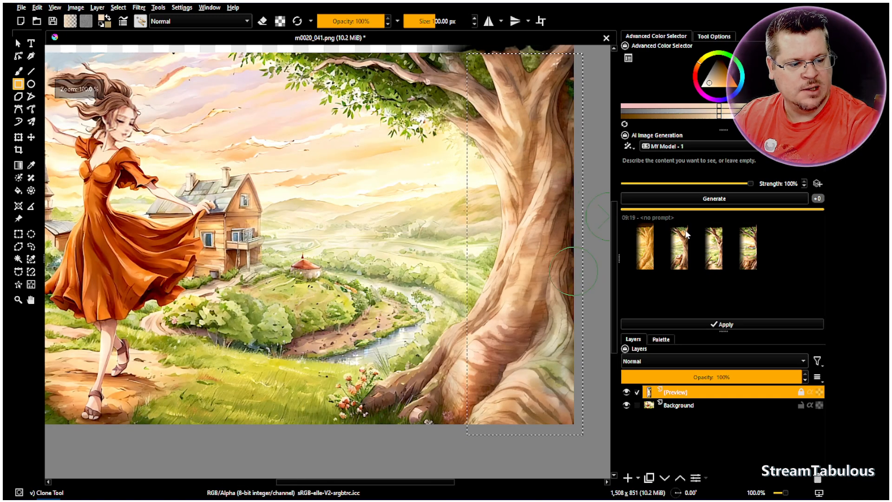
click(684, 244)
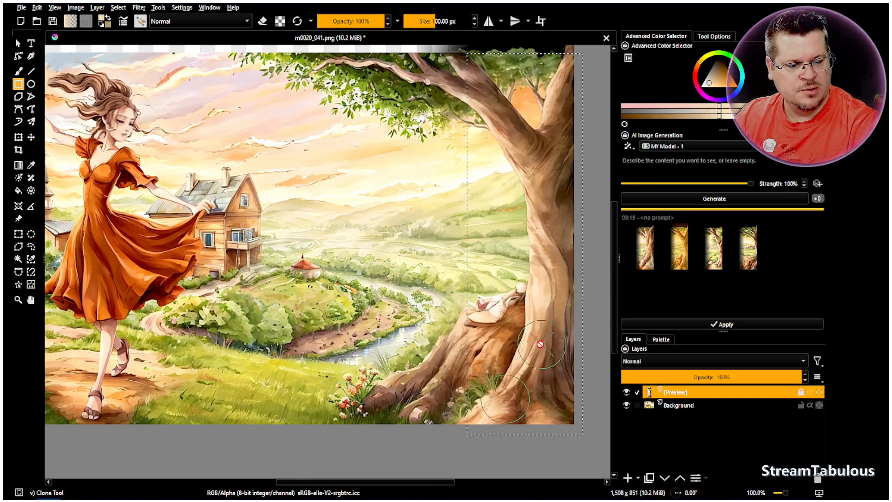
scroll(506, 323, up, 3)
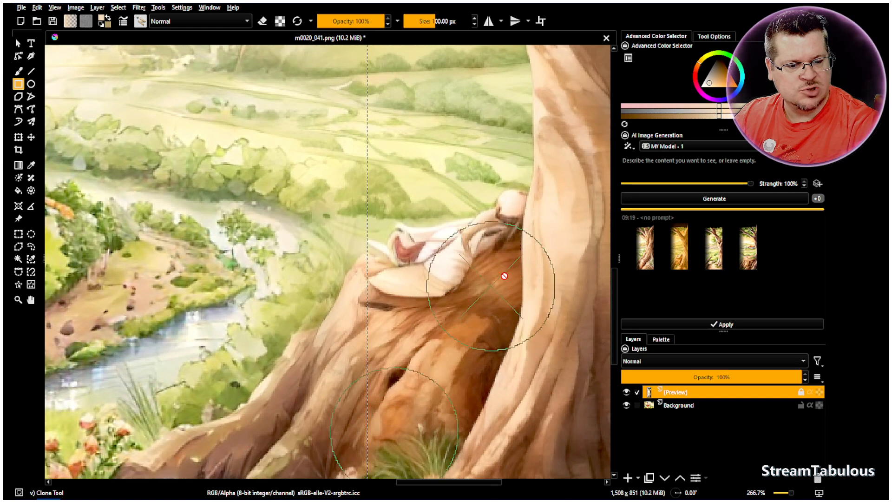
scroll(492, 256, down, 2)
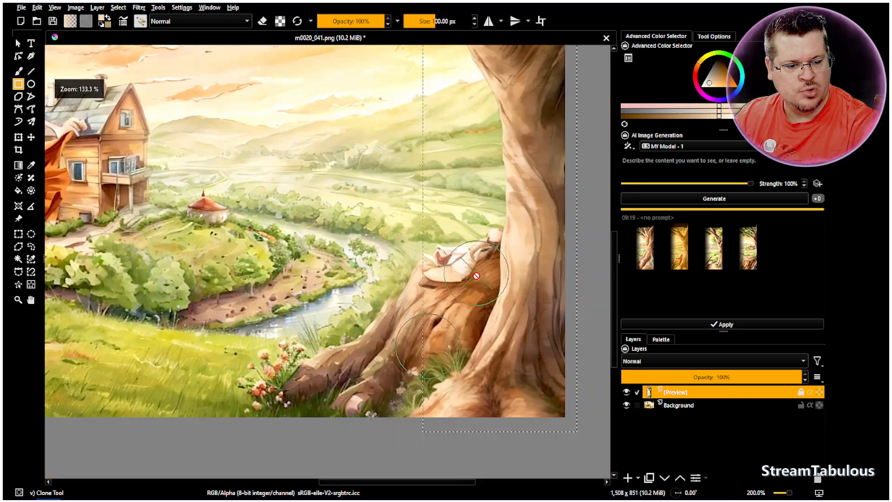
scroll(507, 223, up, 1)
scroll(508, 209, down, 3)
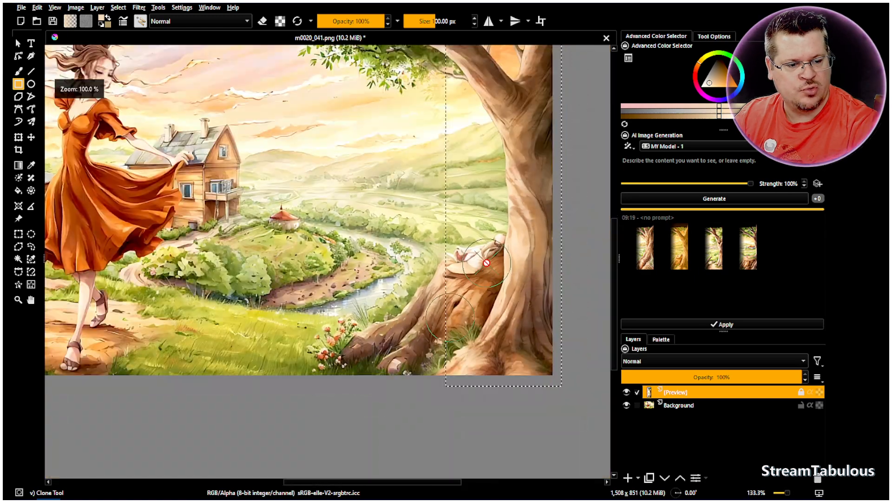
scroll(506, 186, up, 1)
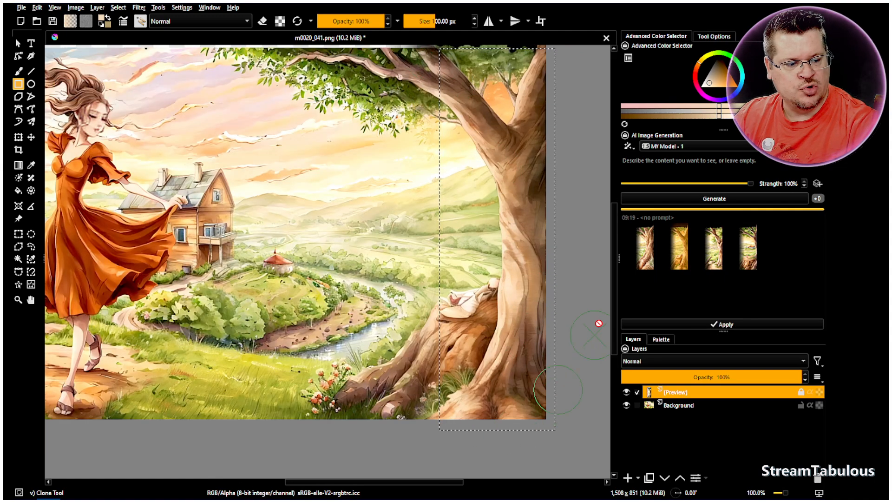
Step: Compare the first three generated fills for the right-hand strip by switching their previews on and off
click(649, 256)
click(680, 247)
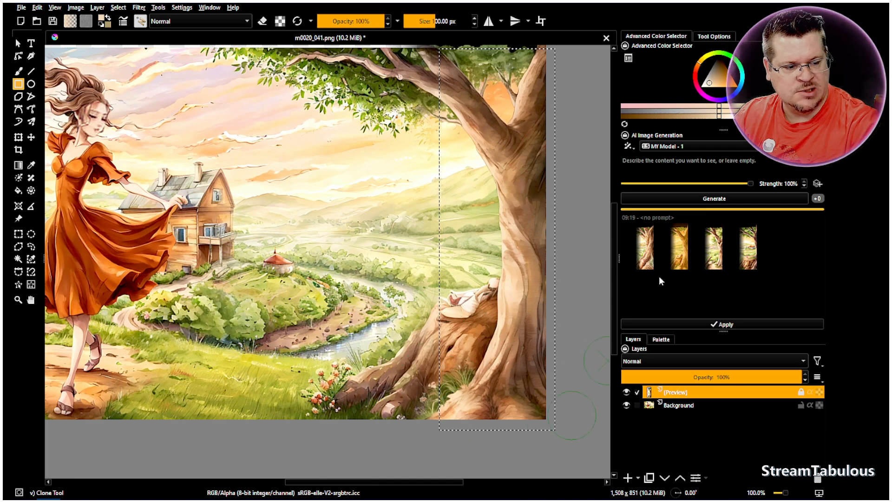
click(651, 265)
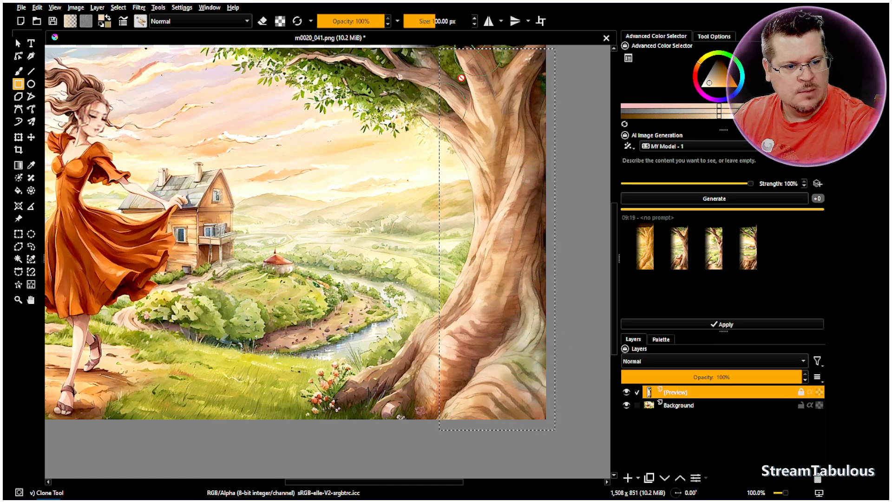
click(718, 251)
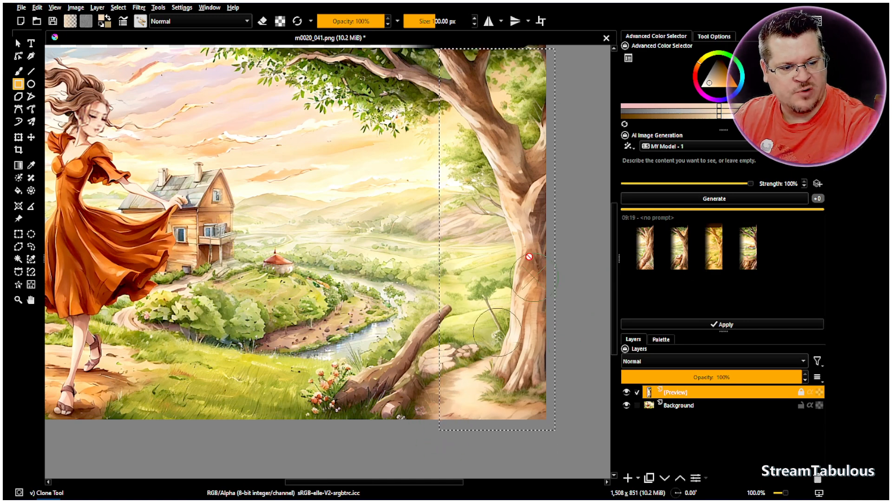
click(716, 260)
click(717, 260)
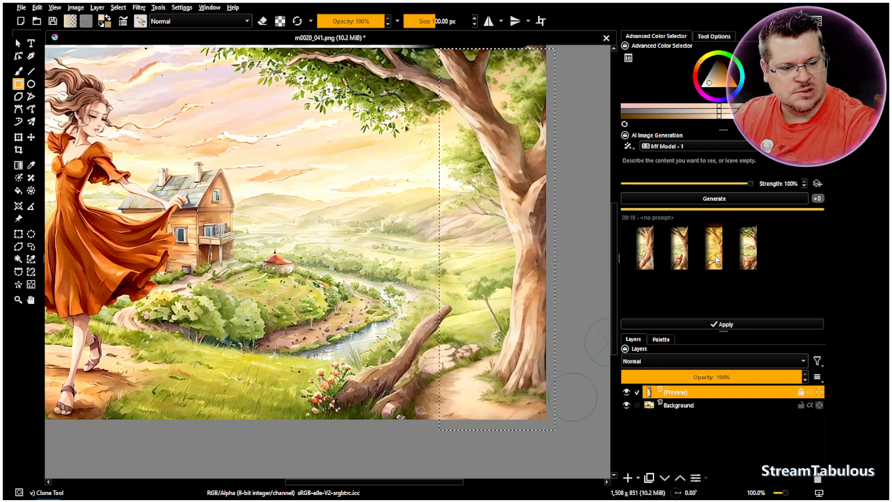
click(716, 260)
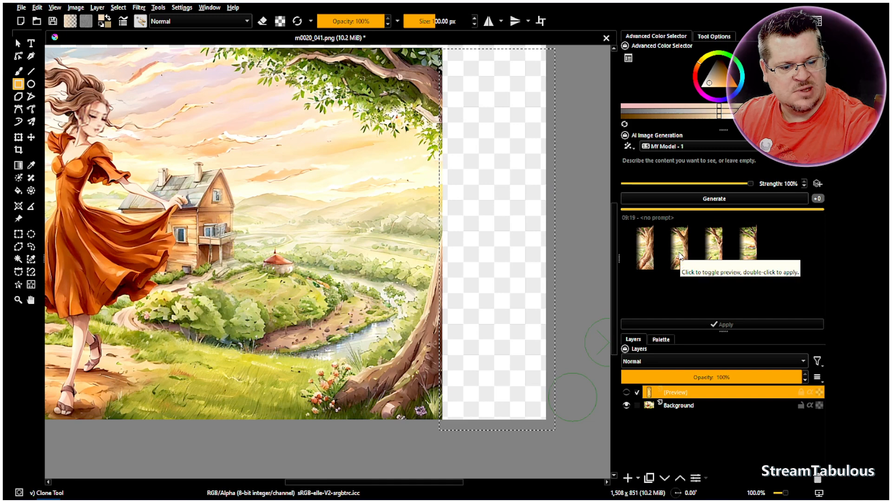
Step: Apply the first generated fill, the one with the thick tree trunk, as a new layer
click(650, 259)
click(652, 260)
click(654, 260)
double_click(654, 261)
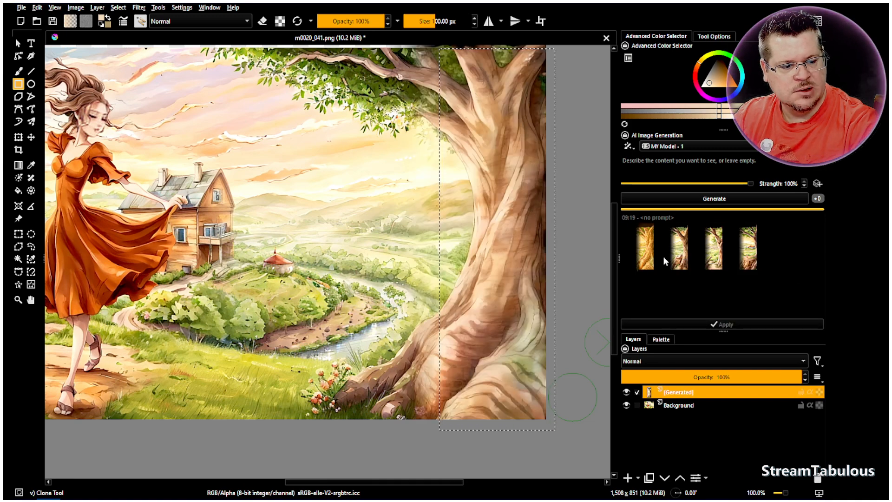
Step: Preview the second and third generated fills over the applied tree-trunk layer
click(685, 261)
click(687, 262)
click(687, 262)
click(687, 261)
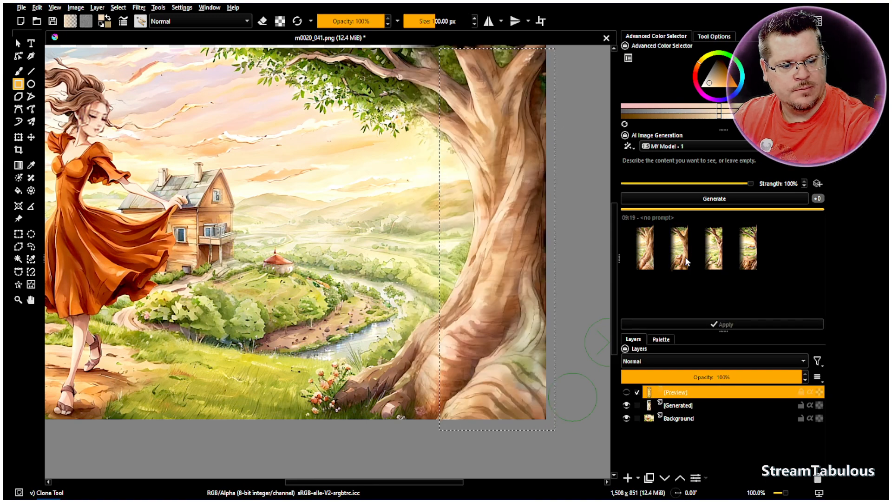
click(716, 261)
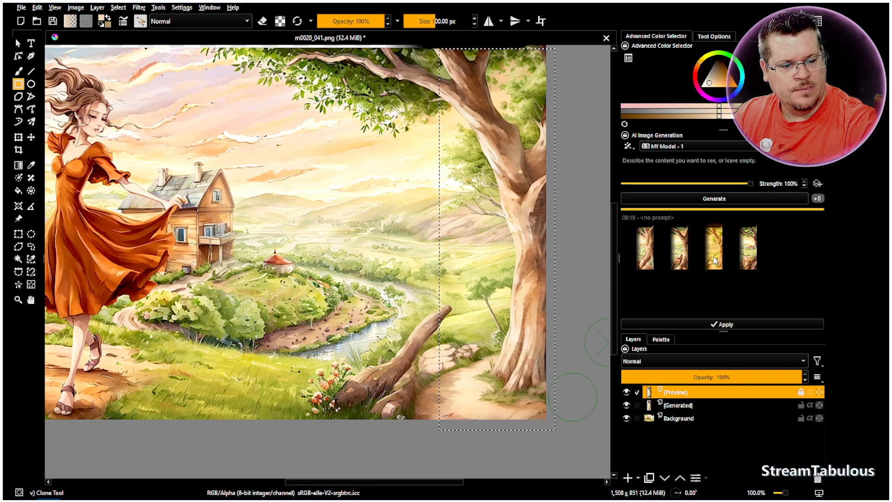
click(715, 262)
click(715, 261)
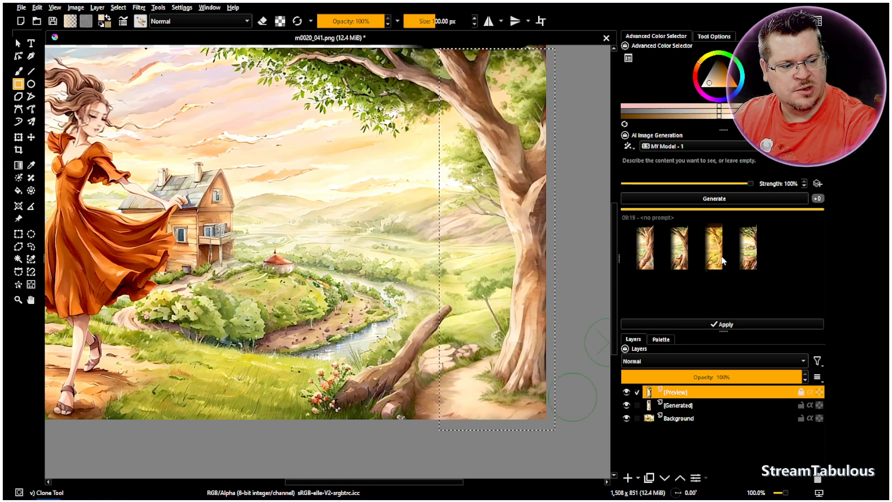
click(719, 262)
click(719, 261)
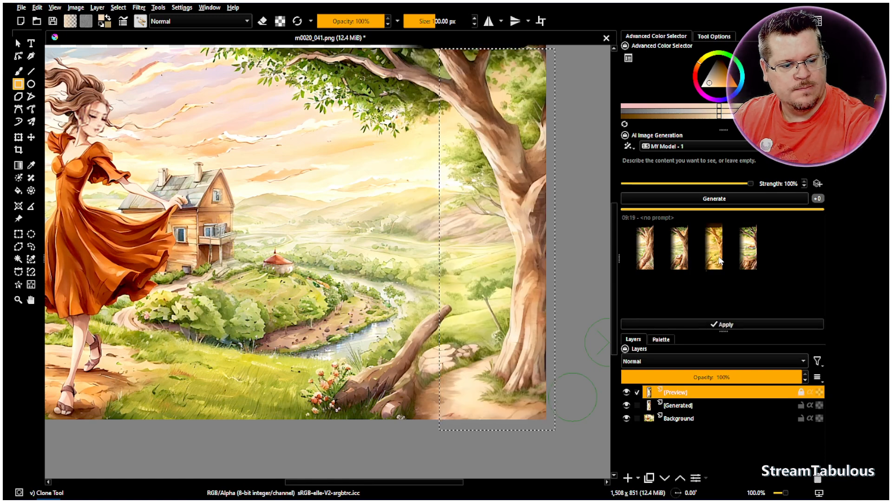
Step: Remove the applied layer containing the thick tree-trunk fill from the right-hand strip
click(719, 261)
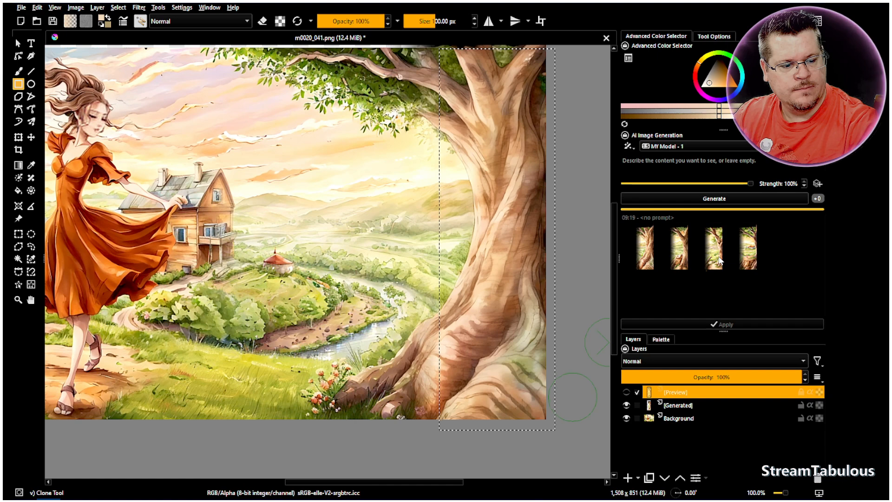
right_click(683, 408)
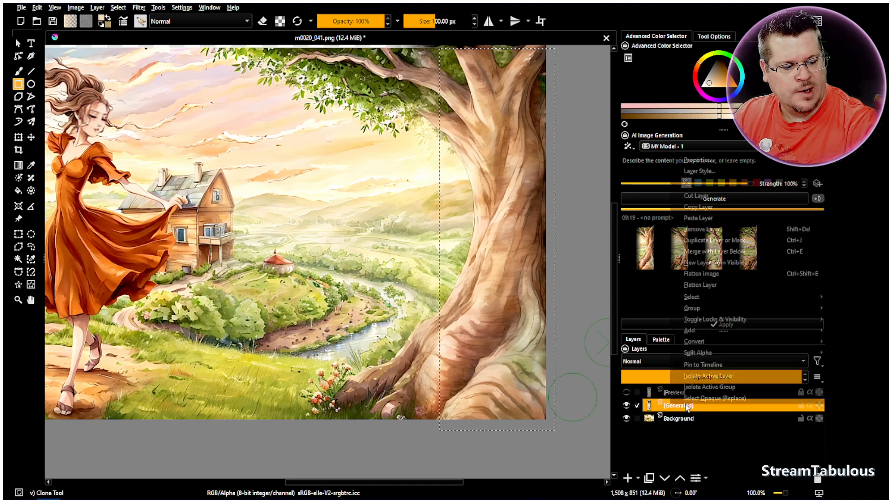
click(721, 231)
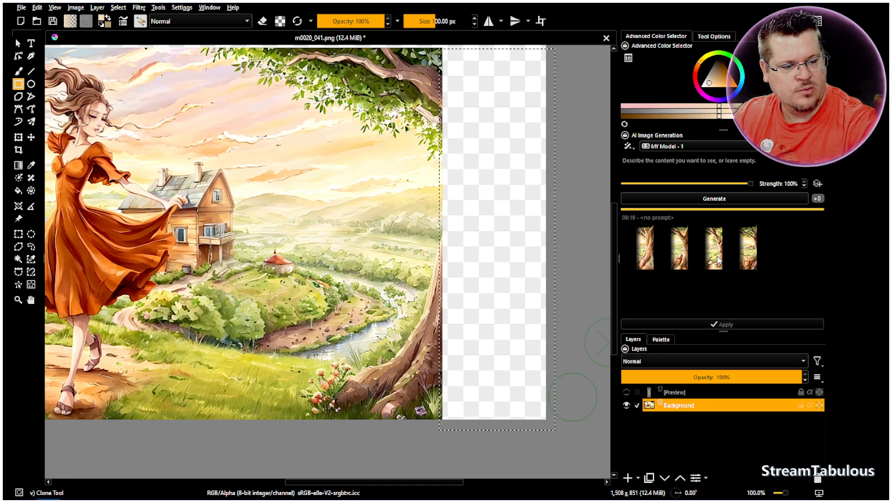
Step: Preview the third and fourth generated fills, examining the fourth up close around the small figure on the stump
click(719, 262)
click(719, 260)
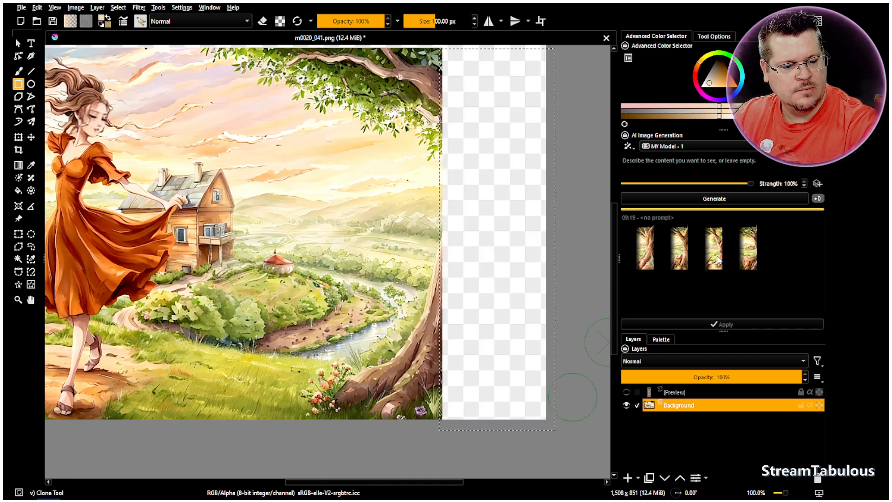
click(719, 260)
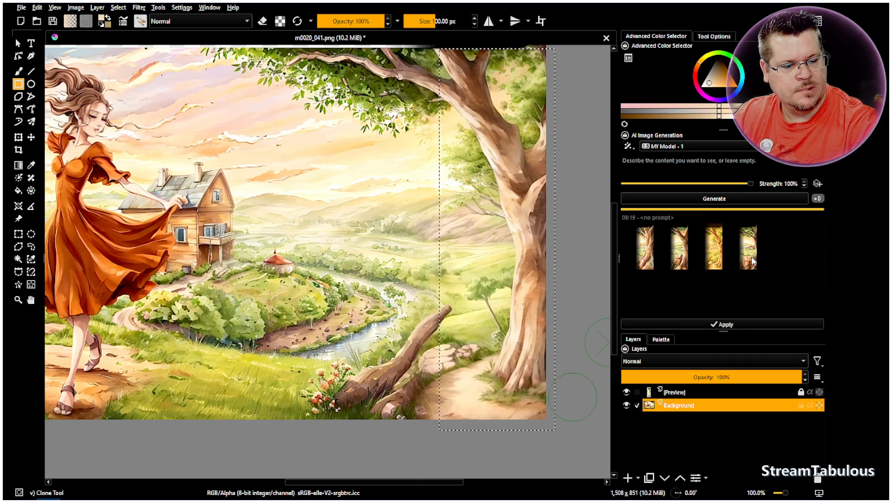
click(752, 258)
scroll(490, 302, up, 4)
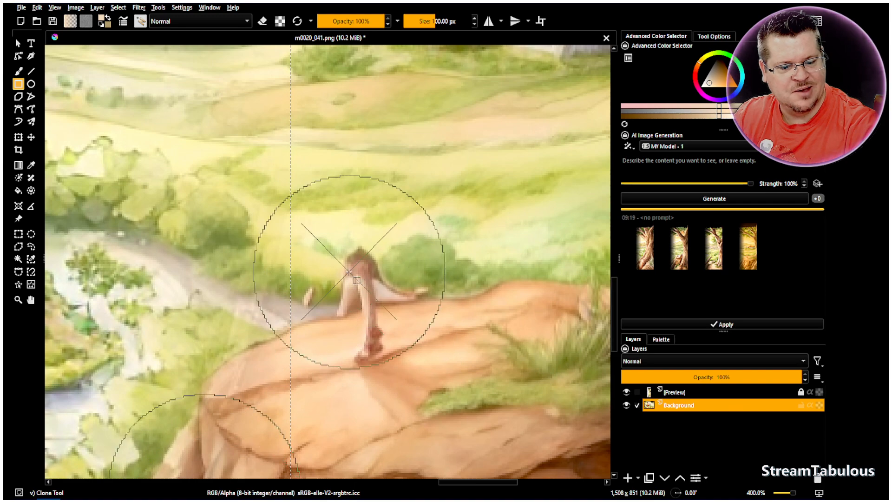
scroll(349, 272, down, 3)
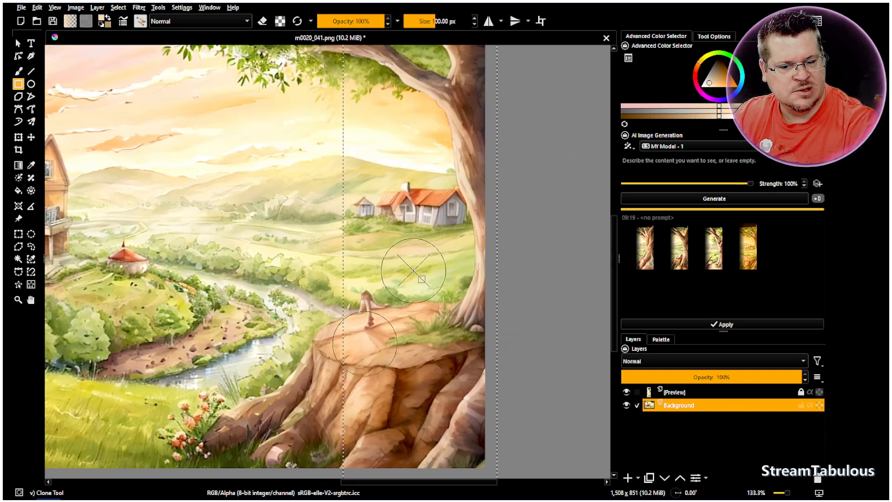
scroll(414, 271, down, 2)
scroll(246, 258, down, 1)
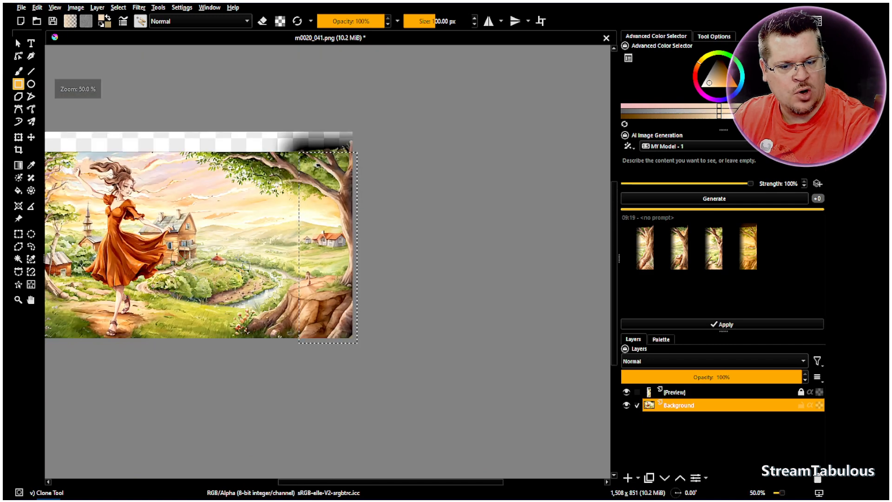
Step: Apply the third generated fill, with the slimmer tree and fallen log, and flatten the image into one layer
click(715, 245)
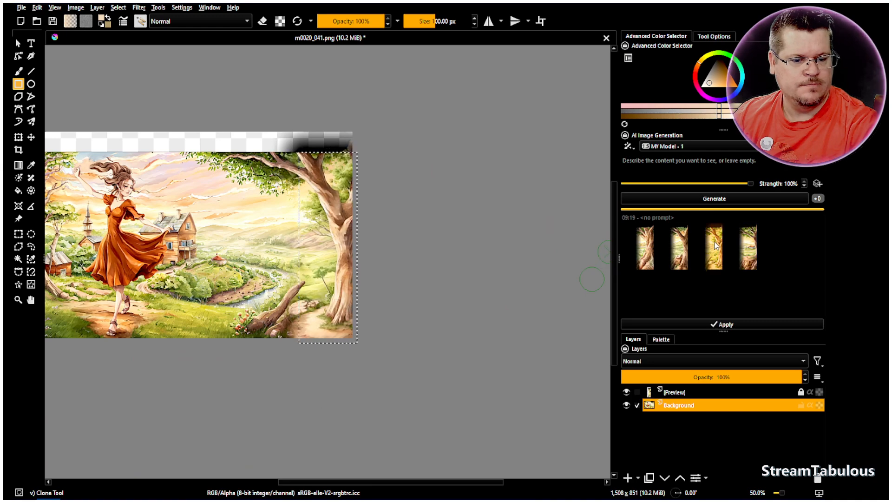
scroll(320, 260, up, 3)
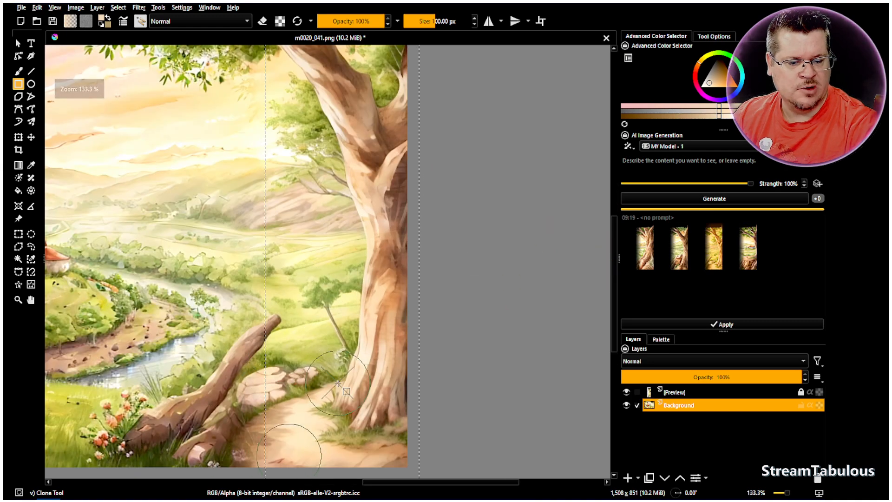
scroll(337, 384, down, 4)
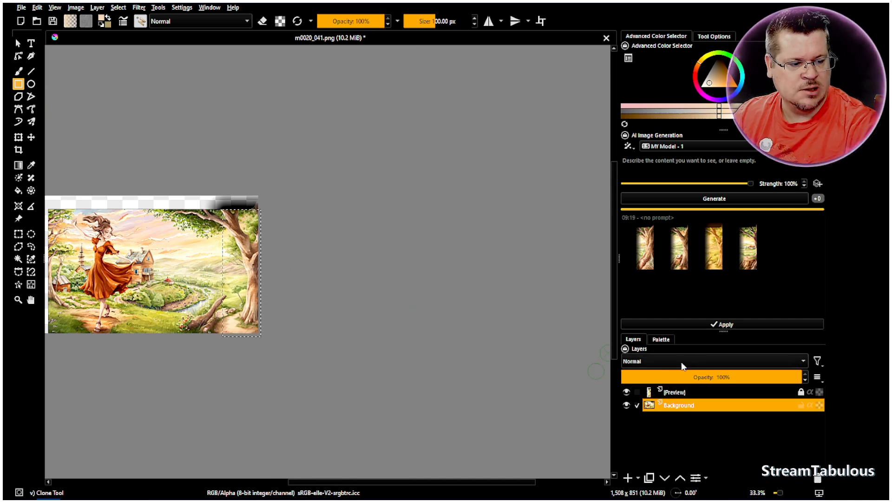
double_click(721, 256)
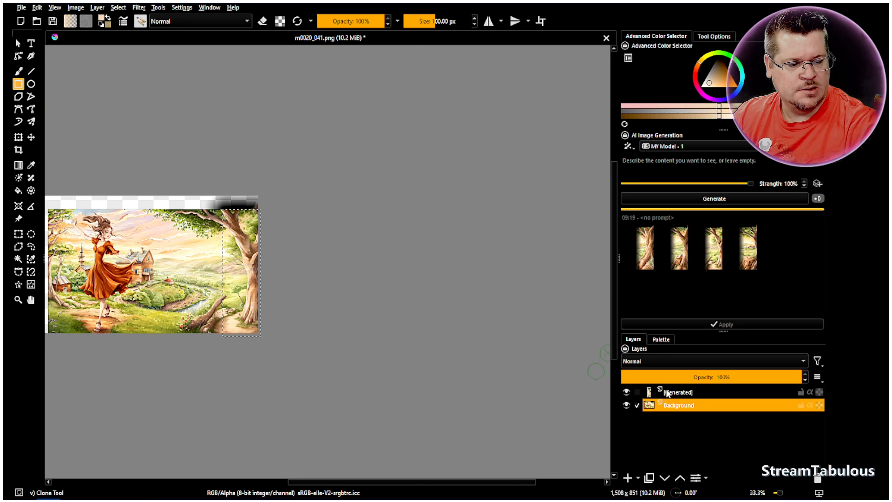
click(715, 268)
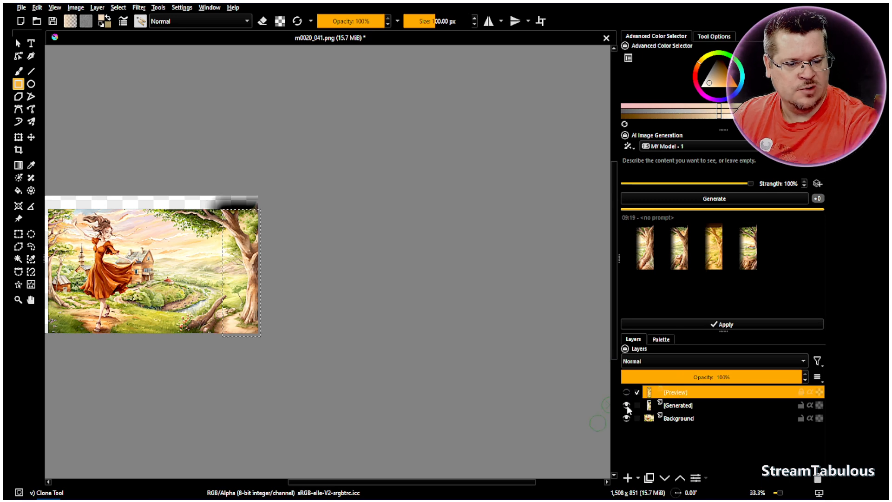
click(628, 391)
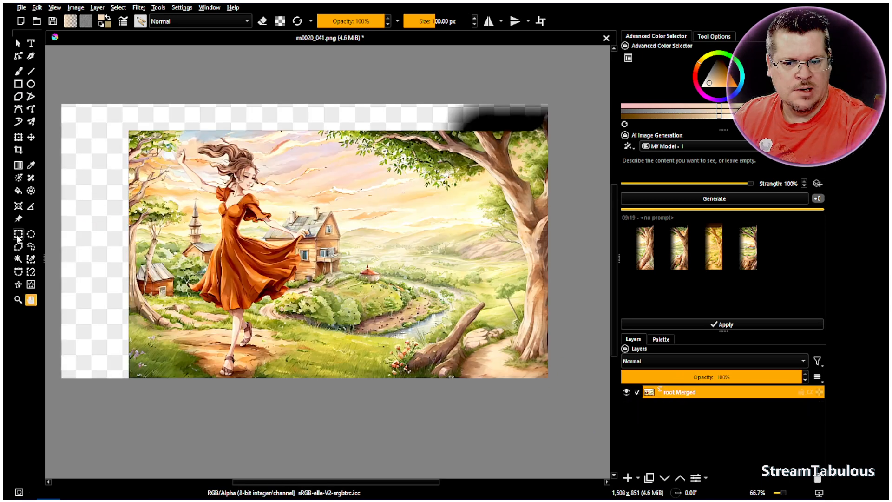
Step: Select the empty border strip above the right-hand tree's branches and generate fills for it without a prompt
key(ctrl+r)
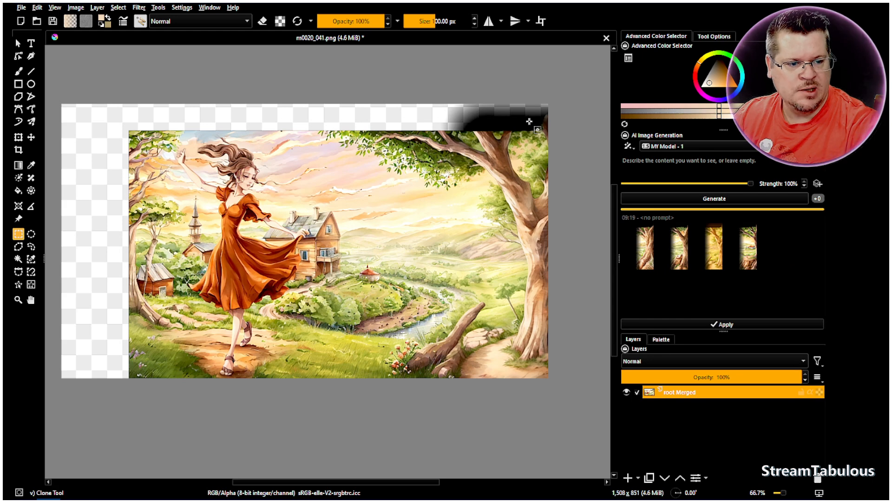
drag(552, 130, 314, 84)
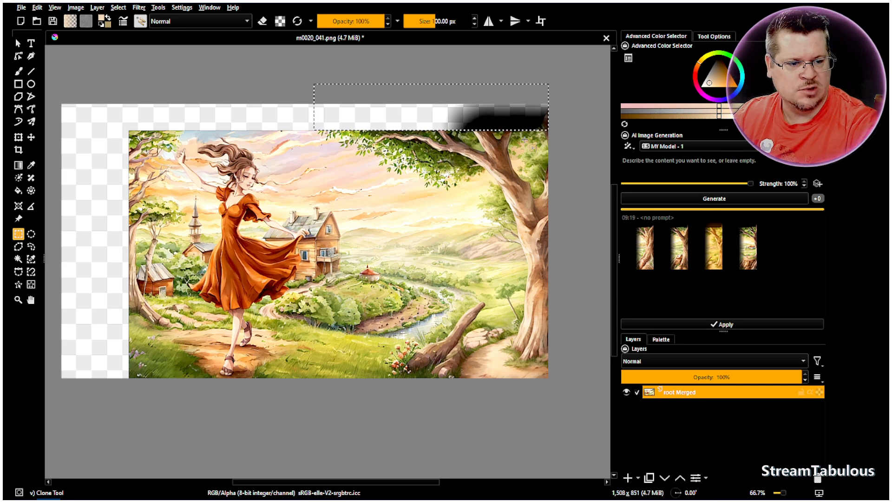
drag(549, 131, 325, 93)
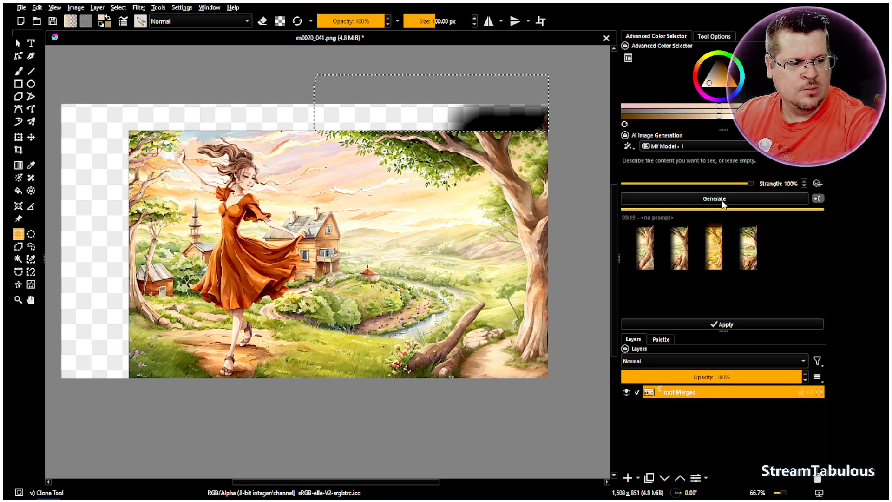
click(723, 200)
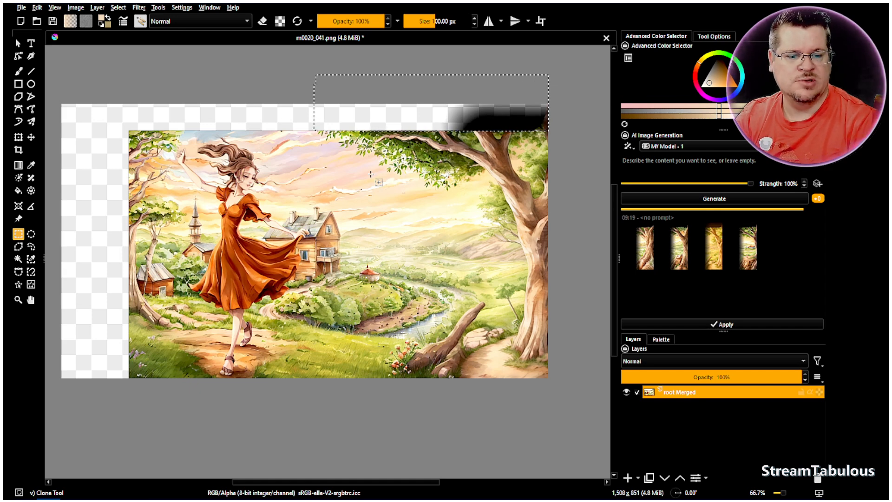
Step: Preview the new fills for the strip above the tree and apply the second one as a new layer
click(18, 84)
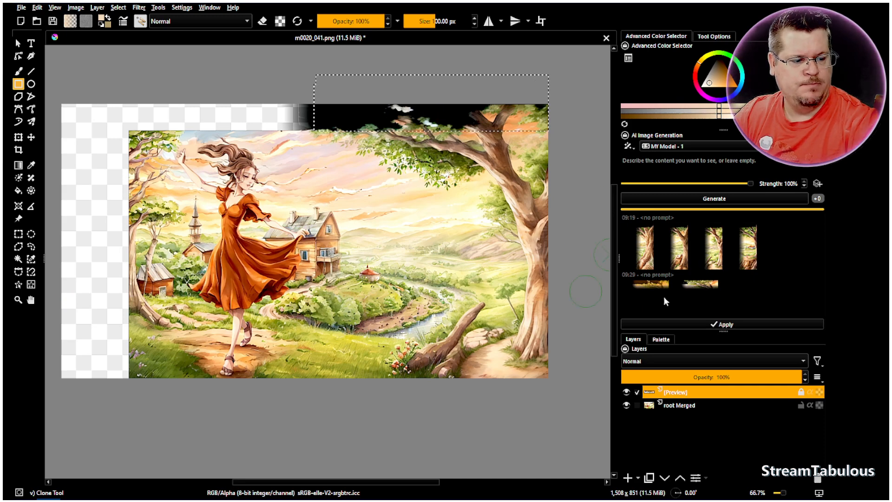
click(661, 283)
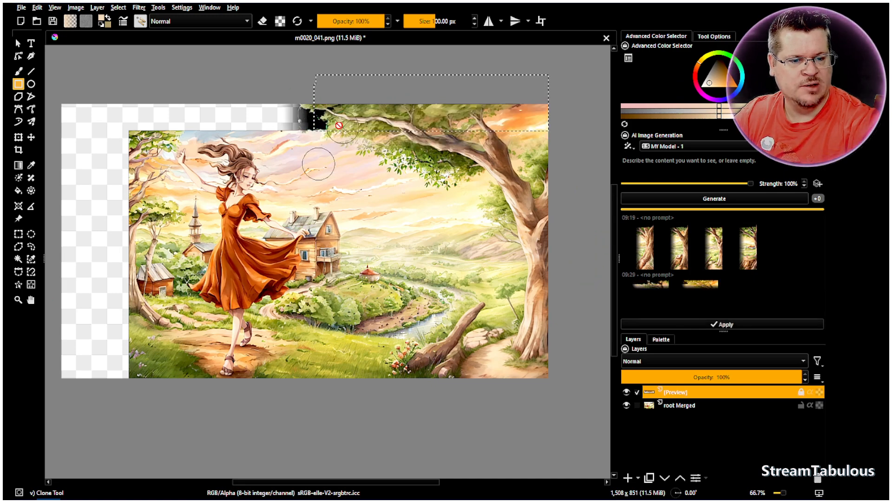
scroll(344, 163, up, 2)
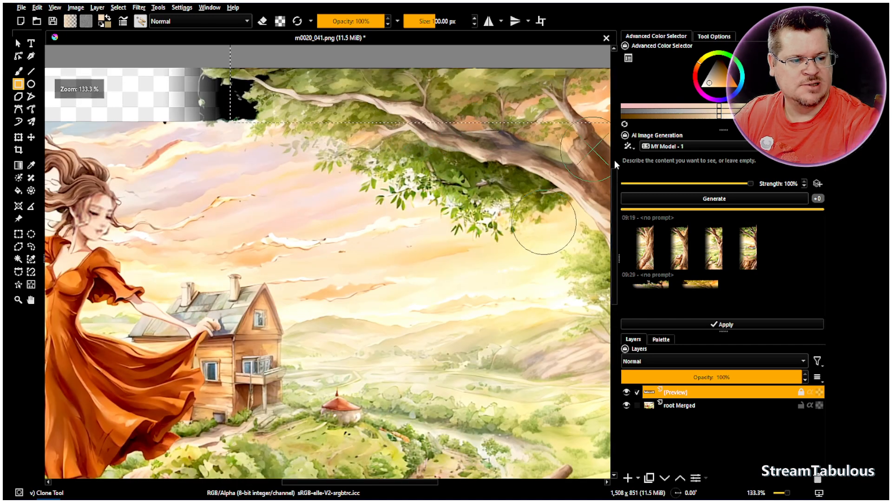
click(723, 325)
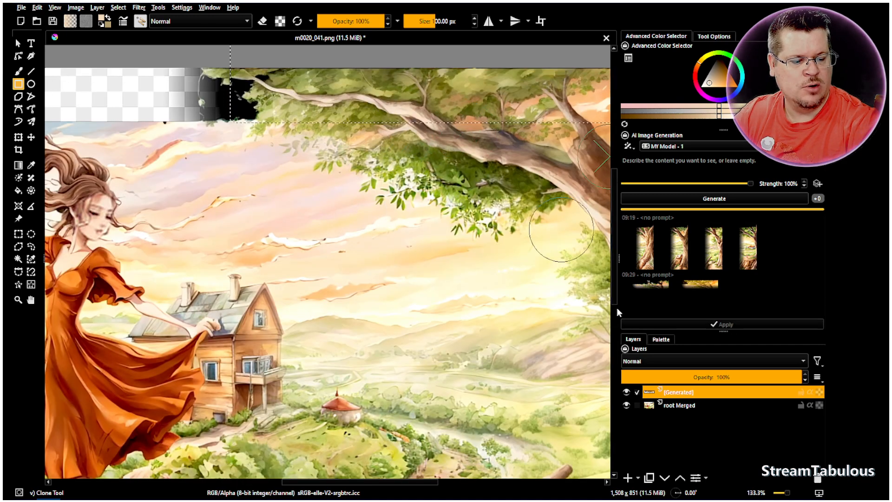
Step: Select the remaining empty strip above the woman, overlapping the dark patch beside the branches, and generate fills for it
scroll(536, 283, down, 2)
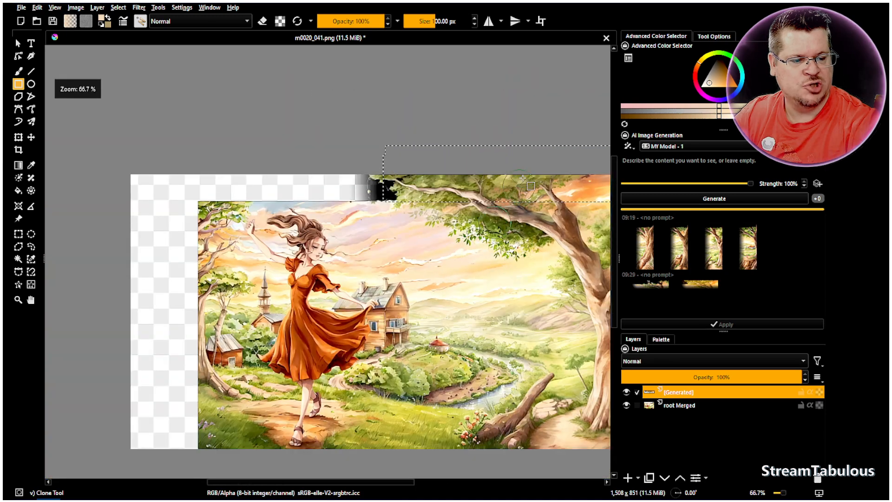
click(18, 235)
drag(393, 195, 198, 155)
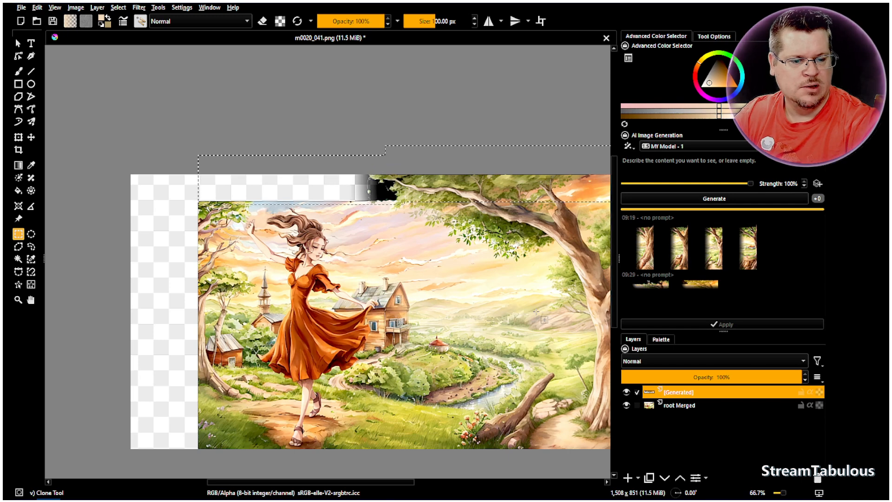
click(717, 198)
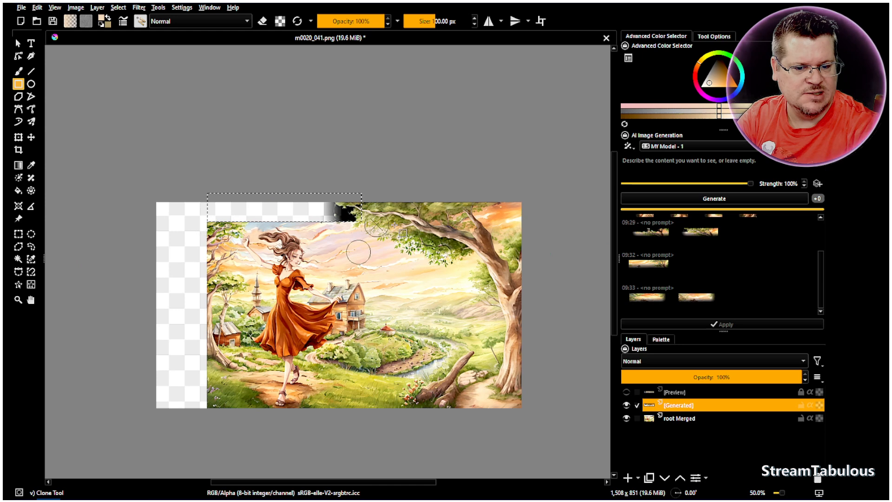
Step: Preview the 09:32 sky fill on and off, examining how it blends around the woman's hair and raised hand
click(650, 264)
scroll(350, 236, up, 1)
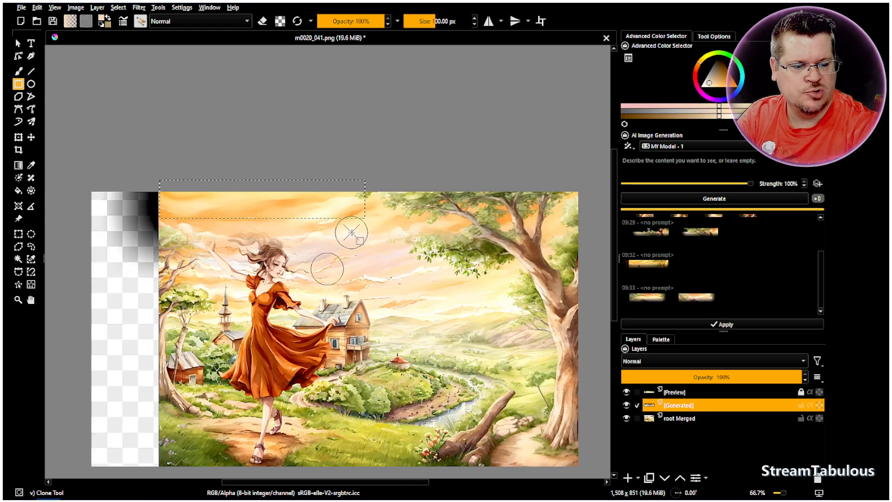
click(642, 267)
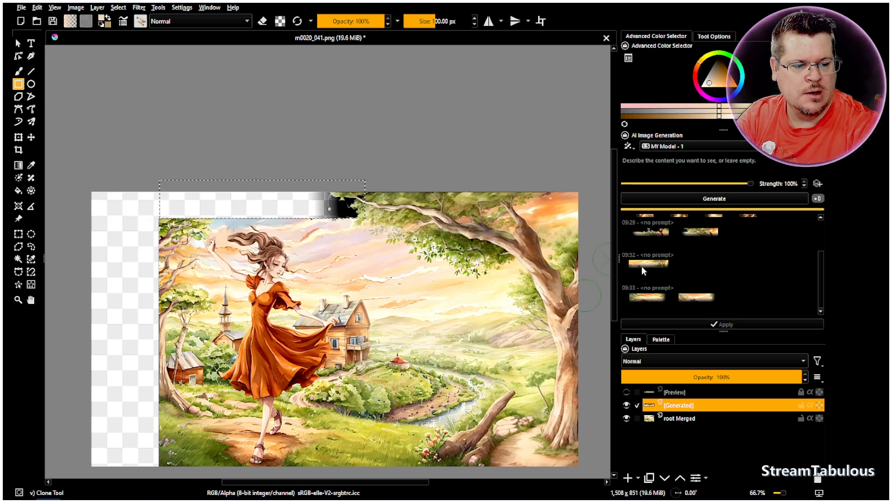
click(641, 266)
scroll(278, 251, up, 2)
scroll(278, 251, up, 1)
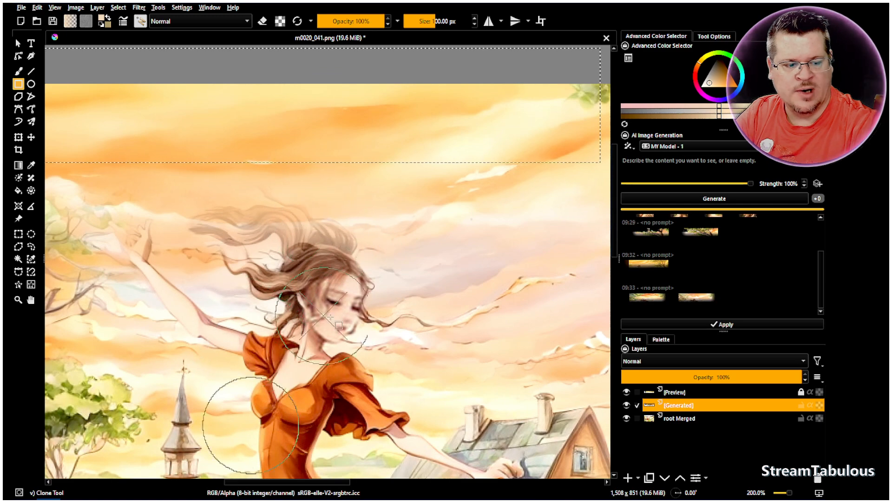
click(654, 266)
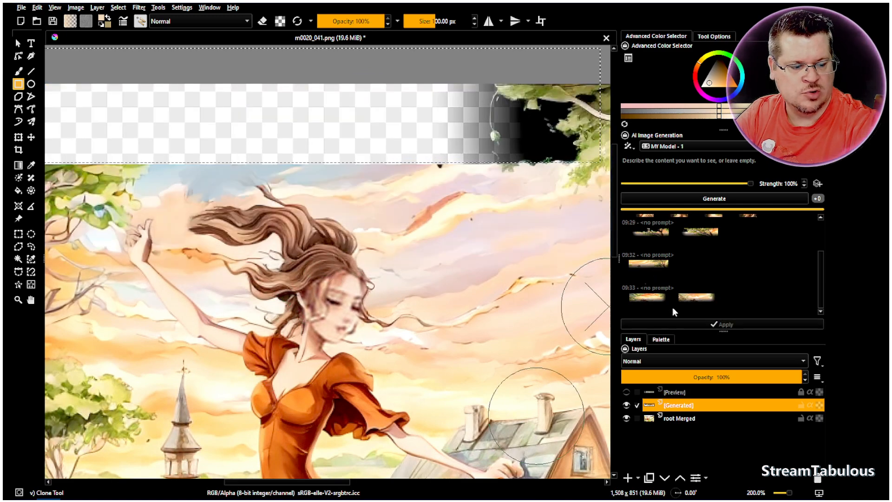
Step: Apply the 09:32 sky fill as a new layer and compare the generated layers by switching their visibility
click(649, 264)
click(731, 326)
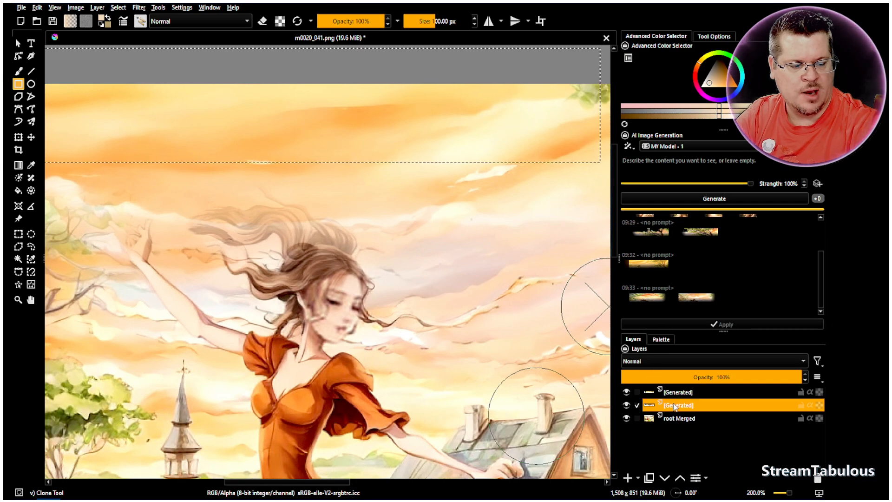
click(628, 393)
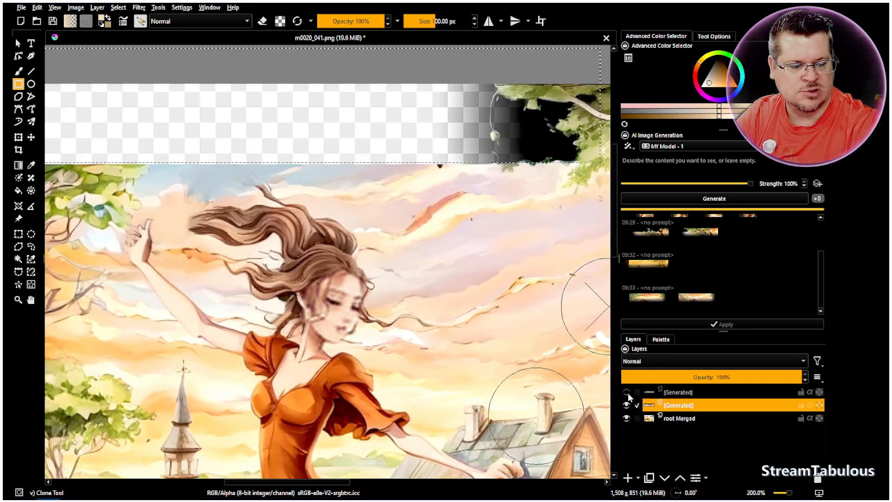
click(626, 406)
click(626, 406)
click(626, 392)
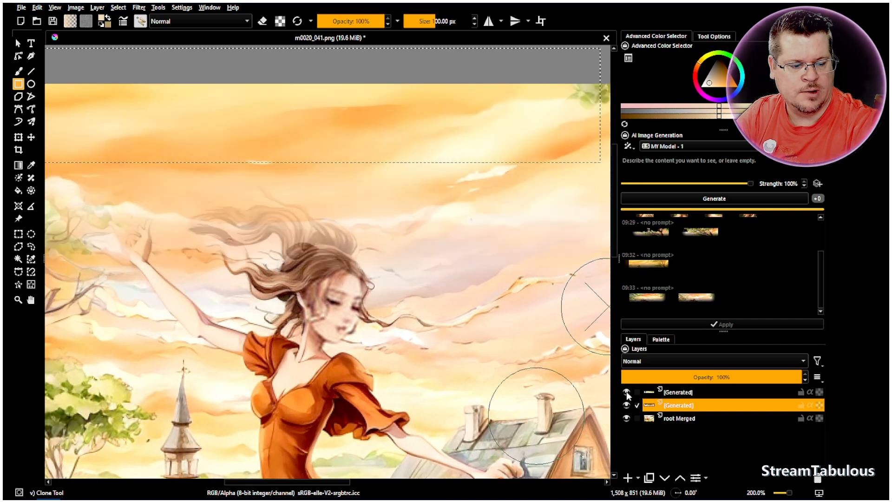
Step: Make the topmost generated layer active and set up the Basic-1 brush at 40 px in eraser mode
click(670, 393)
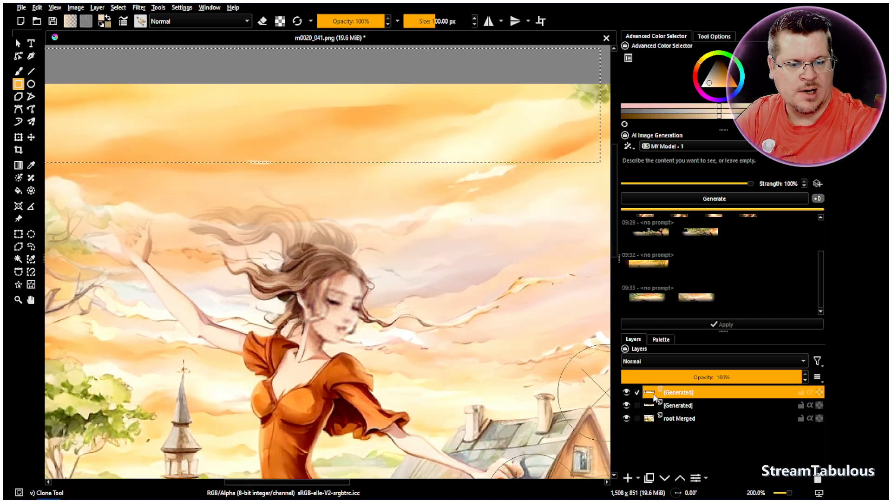
click(19, 71)
click(140, 20)
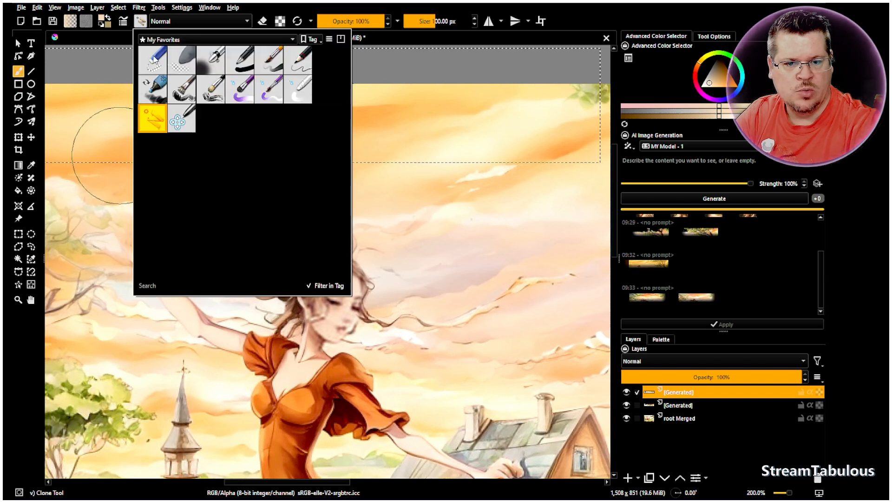
click(240, 62)
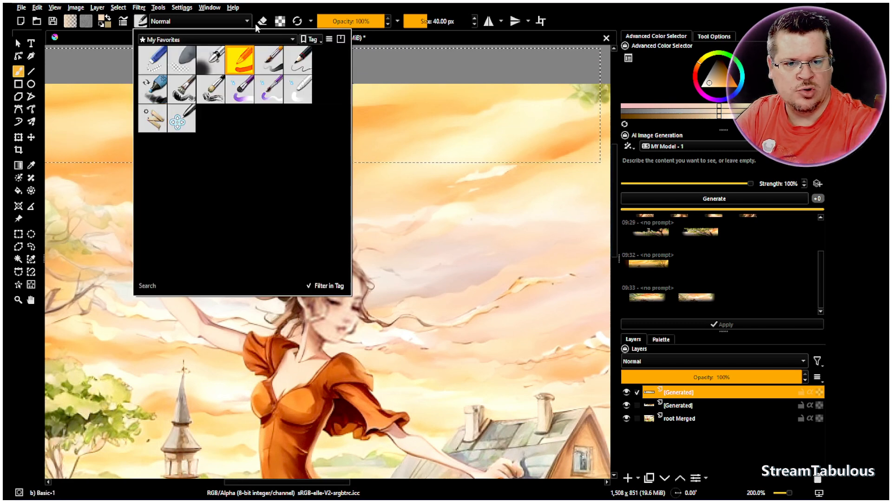
click(216, 59)
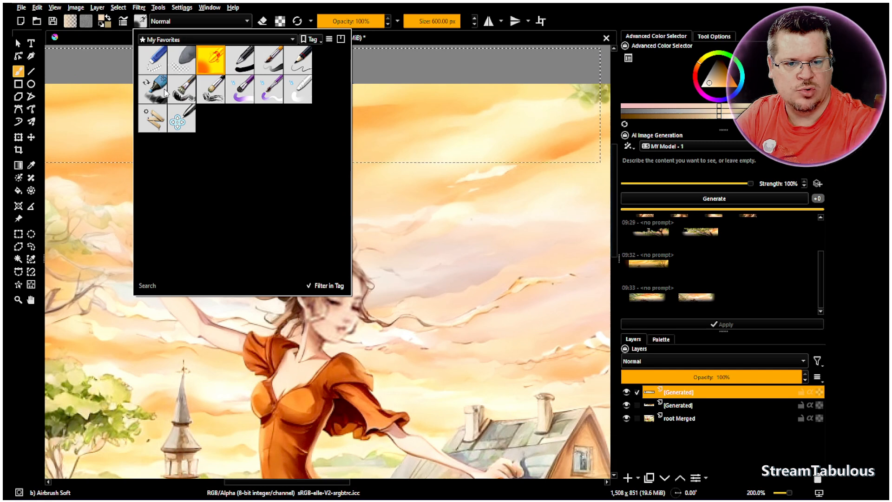
click(245, 62)
click(261, 21)
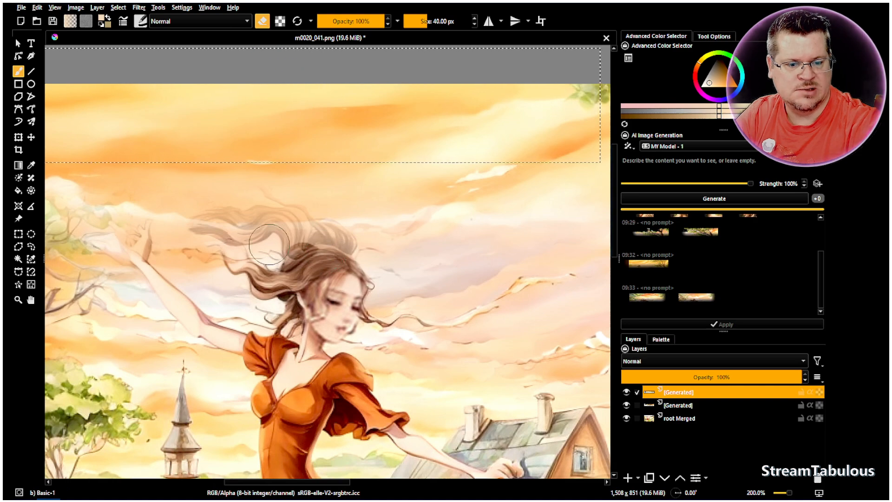
Step: Toggle a generated layer's visibility to compare how the fills cover the woman's hair and hand
click(627, 404)
click(627, 404)
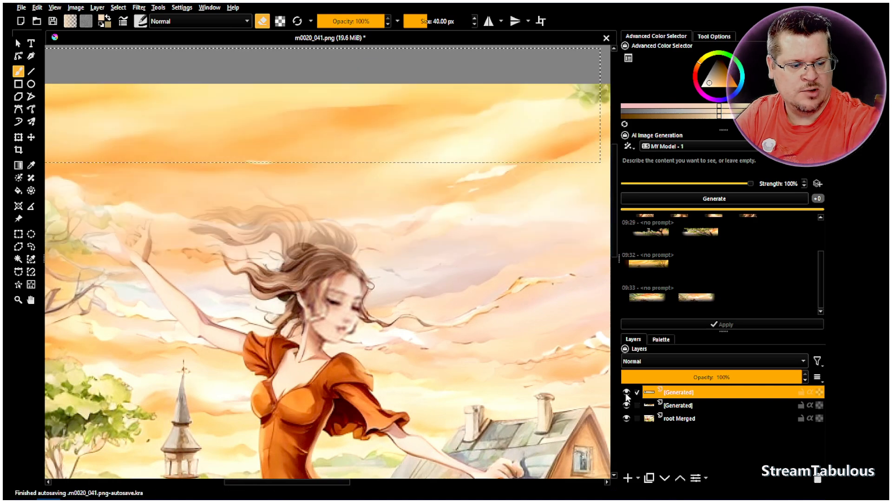
right_click(675, 394)
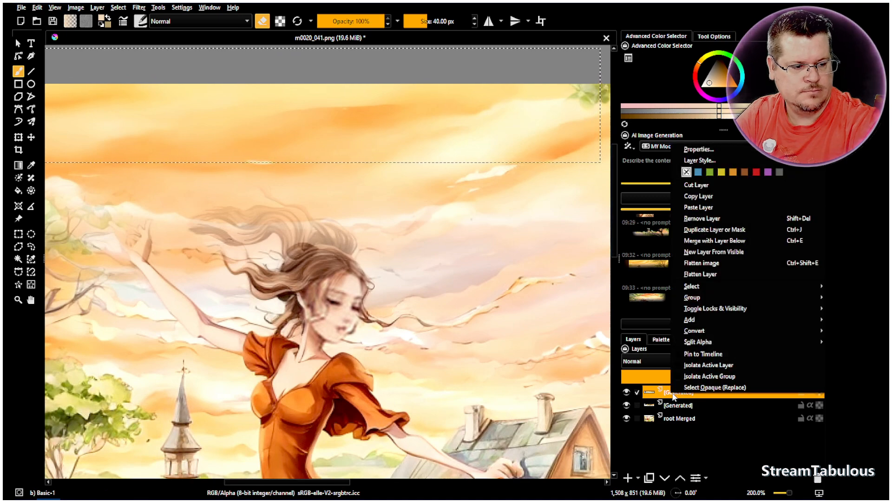
click(673, 394)
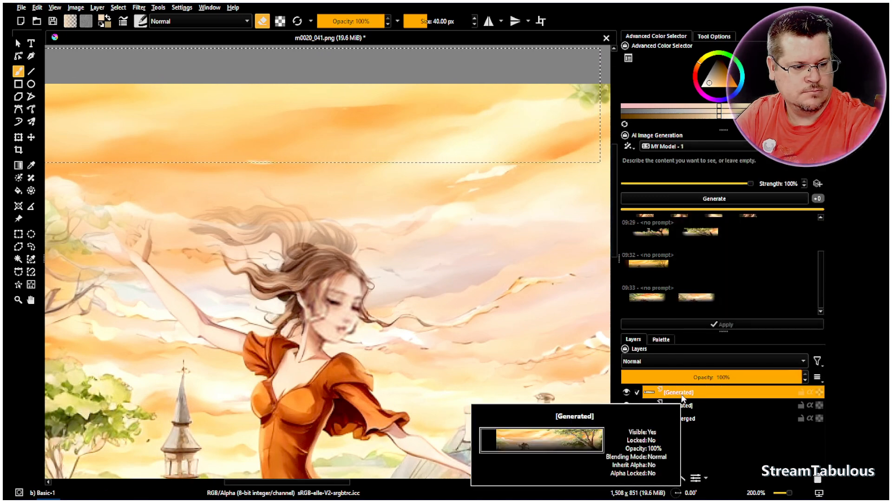
Step: Preview the 09:32 fill, then hide the preview and the lowest generated layer, keeping the upper sky layer visible and active
click(650, 263)
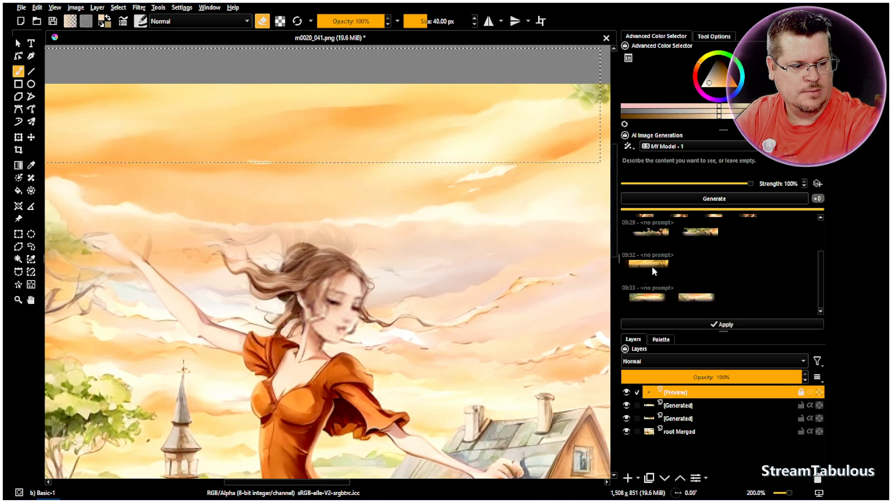
click(682, 408)
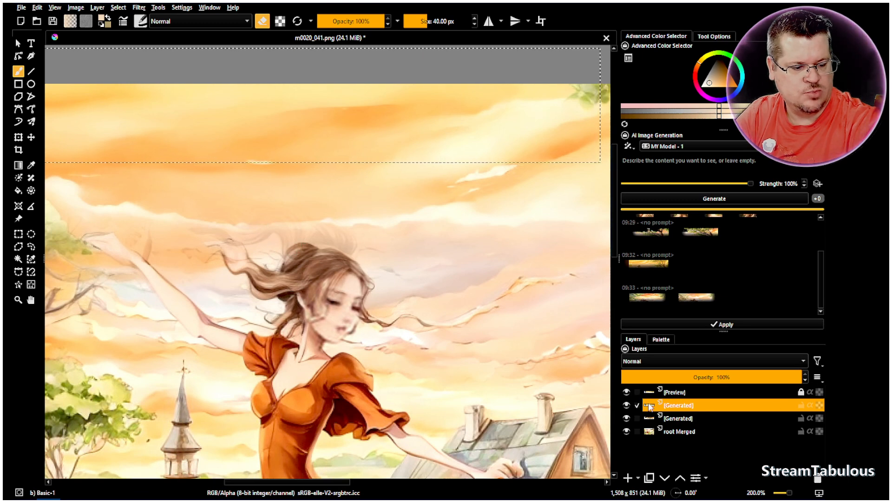
click(626, 393)
click(626, 406)
click(627, 405)
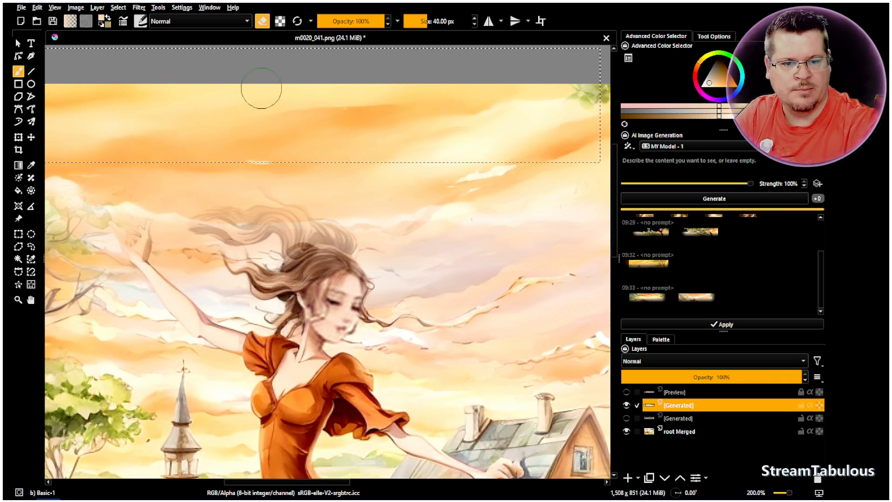
Step: Clear the selection and erase the sky fill over the woman's hair and raised hand with the brush at 100% opacity
click(18, 234)
right_click(232, 231)
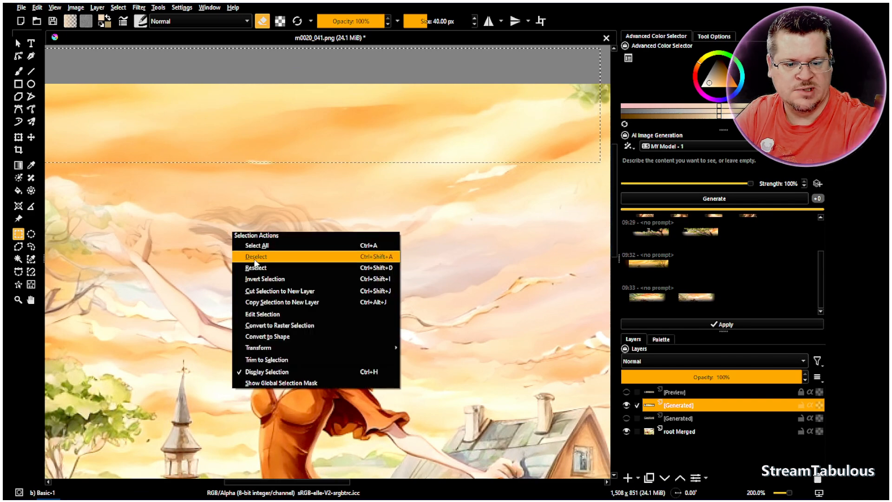
click(249, 260)
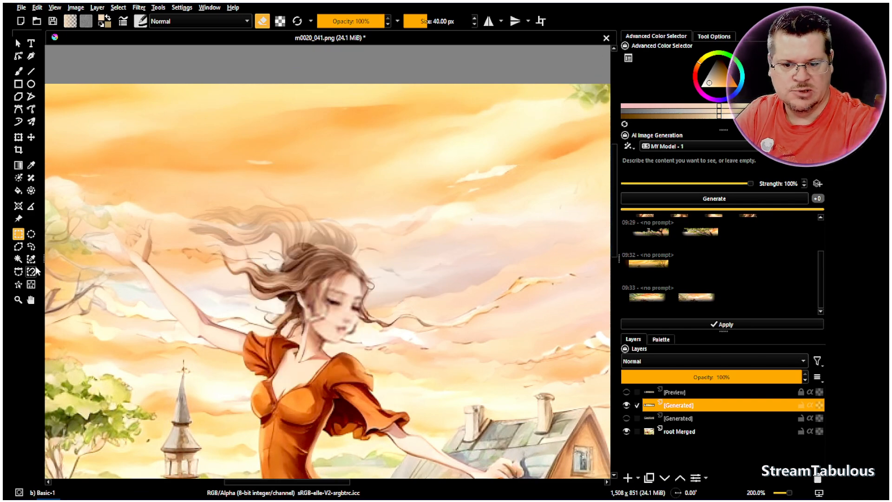
click(21, 72)
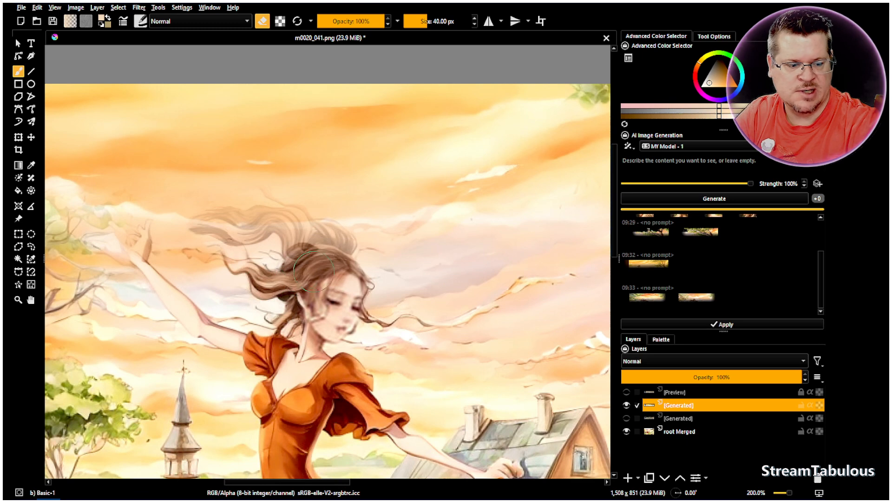
mouse_move(327, 270)
mouse_down()
mouse_move(293, 253)
mouse_move(334, 242)
mouse_move(258, 200)
mouse_move(218, 223)
mouse_move(231, 217)
mouse_move(200, 206)
mouse_move(136, 209)
mouse_move(129, 235)
mouse_move(93, 228)
mouse_up()
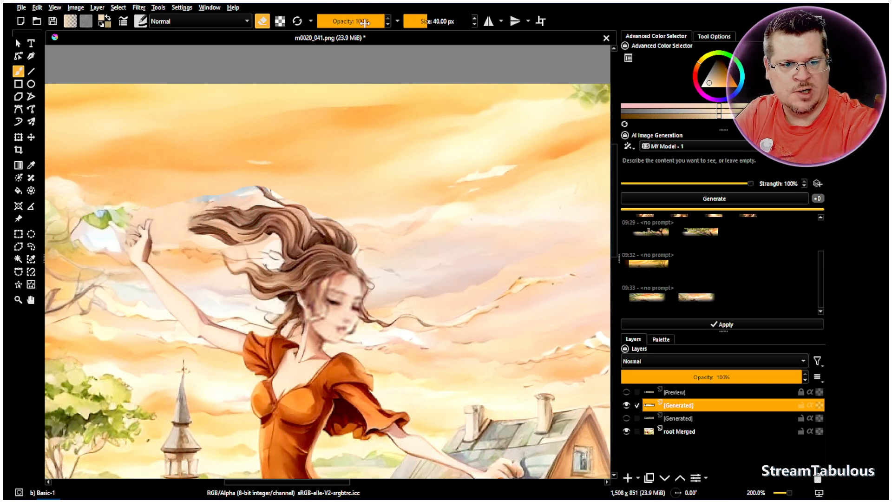
Step: Soften the erased edges above the hair and hand with the eraser at 45% and then 25% opacity
drag(365, 22, 349, 23)
mouse_move(166, 205)
mouse_down()
mouse_move(245, 195)
mouse_move(307, 210)
mouse_up()
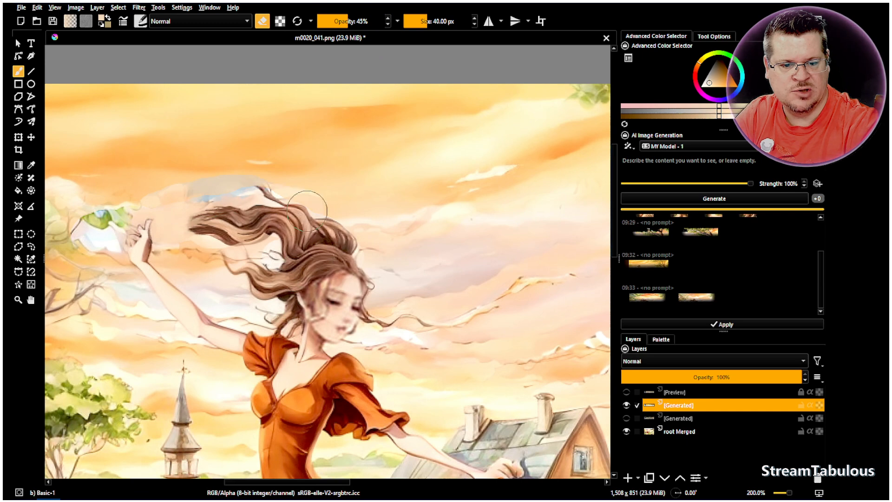
mouse_move(187, 218)
mouse_down()
mouse_move(376, 218)
mouse_move(424, 236)
mouse_move(255, 198)
mouse_up()
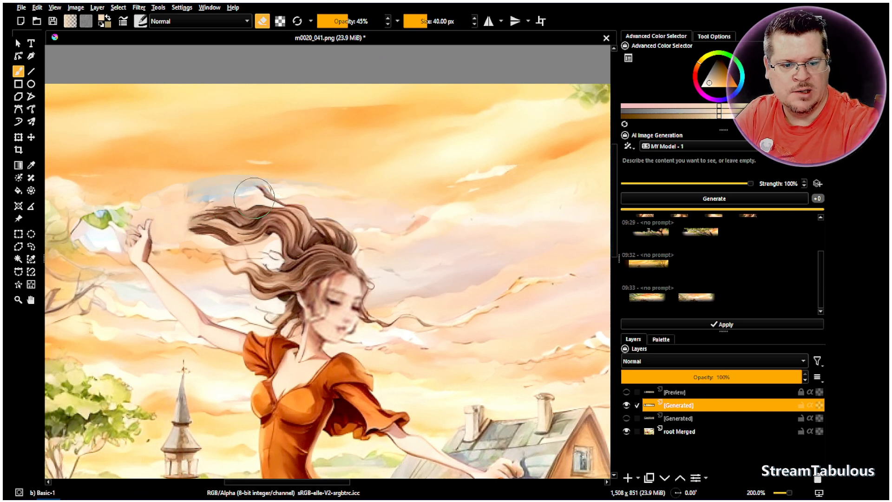
mouse_move(326, 206)
mouse_down()
mouse_move(288, 193)
mouse_move(358, 219)
mouse_move(474, 193)
mouse_move(383, 231)
mouse_move(524, 180)
mouse_move(279, 249)
mouse_move(141, 234)
mouse_move(77, 211)
mouse_move(112, 212)
mouse_move(74, 200)
mouse_move(171, 222)
mouse_move(60, 190)
mouse_up()
drag(343, 22, 333, 22)
mouse_move(76, 189)
mouse_down()
mouse_move(114, 186)
mouse_move(135, 206)
mouse_move(136, 195)
mouse_move(119, 189)
mouse_move(144, 200)
mouse_move(186, 194)
mouse_up()
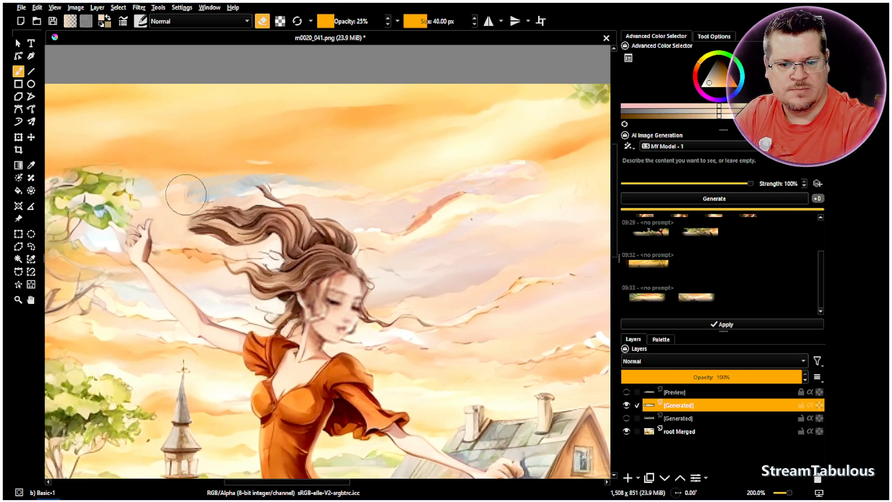
Step: Hide the erased sky layer, preview the first 09:33 fill, and show the lower generated layer beneath it
scroll(326, 260, down, 4)
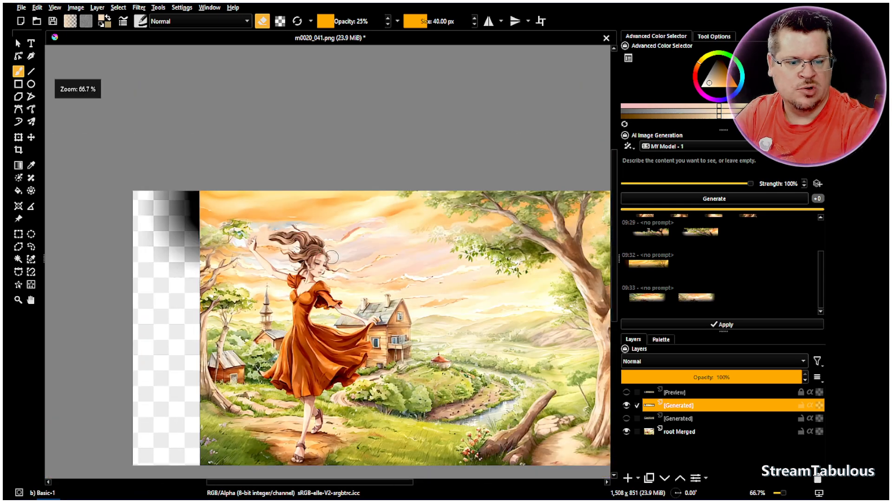
scroll(389, 285, up, 1)
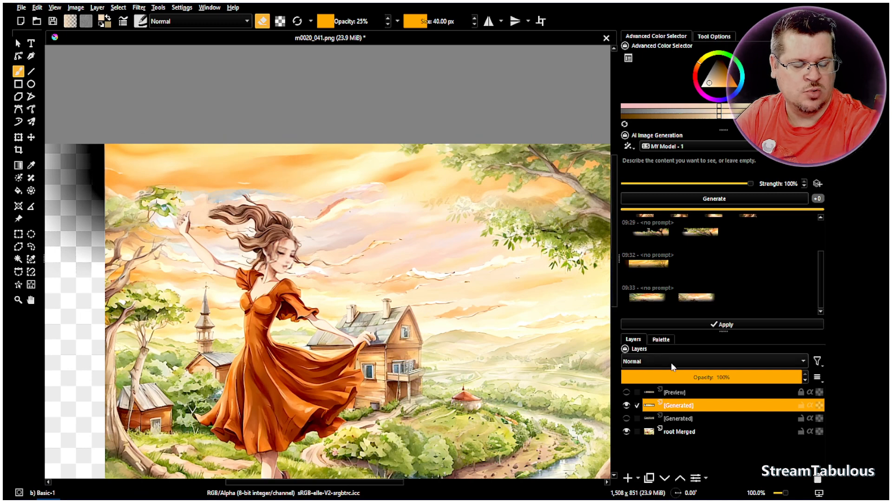
click(627, 406)
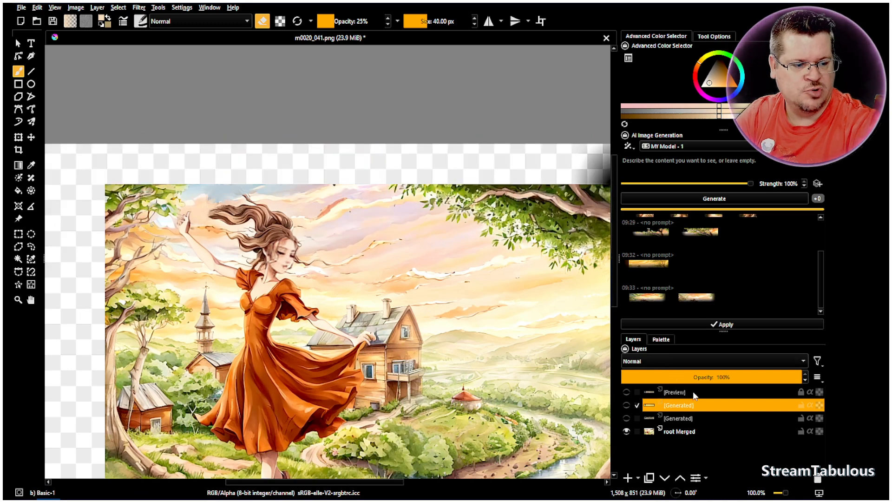
click(654, 303)
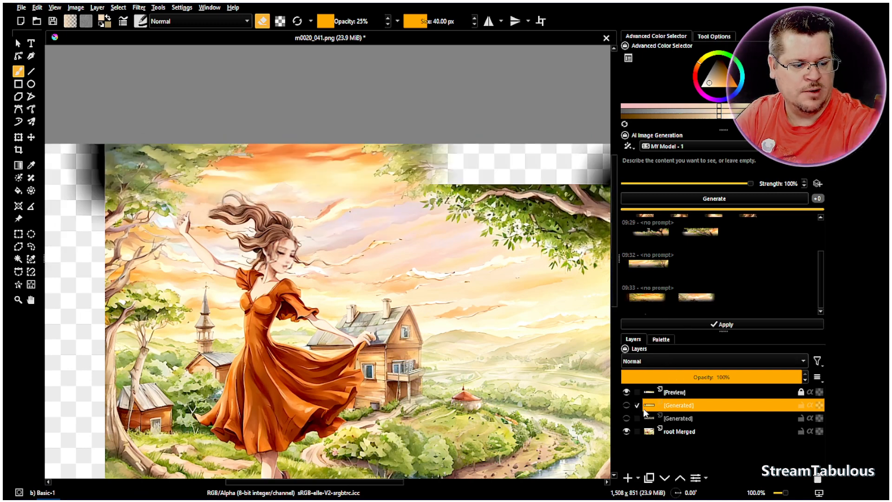
click(627, 419)
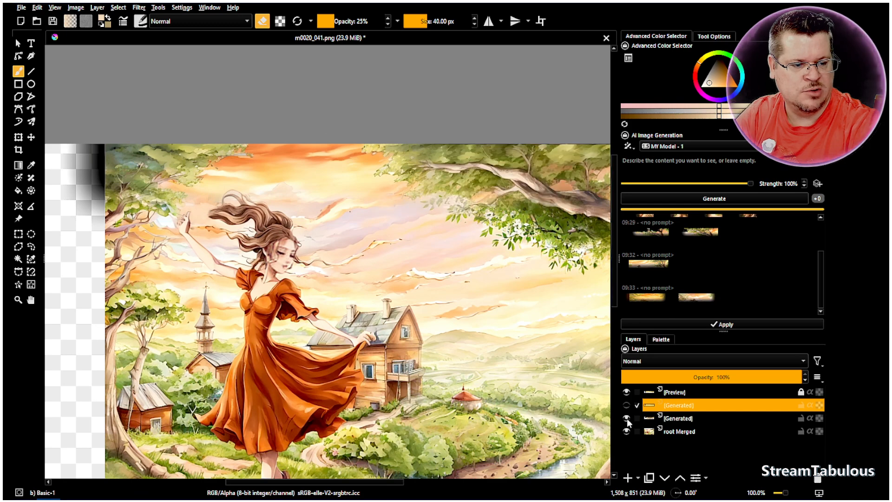
Step: Compare the two 09:33 fills in preview, apply the second one as a new layer, and make that layer active
click(697, 300)
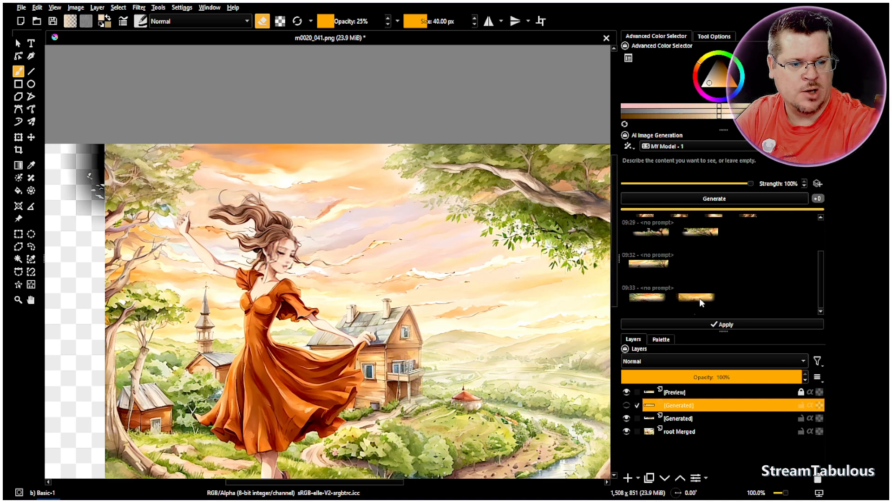
click(700, 299)
click(700, 299)
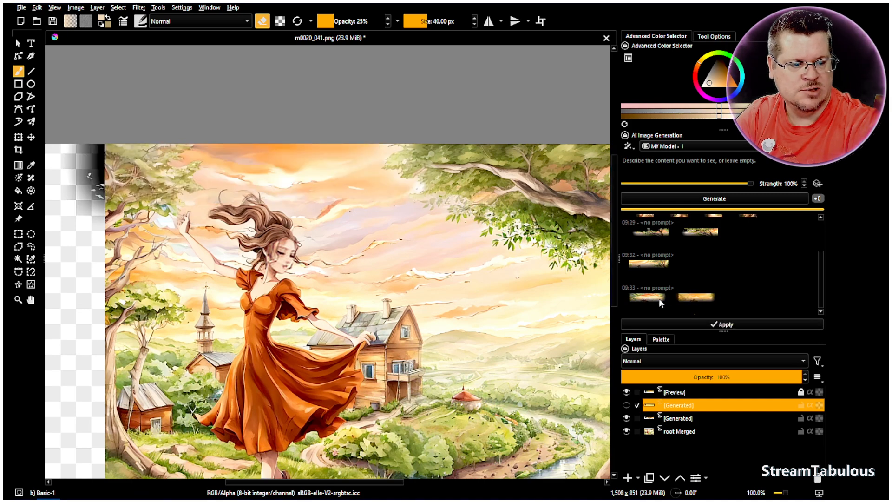
click(660, 299)
click(691, 302)
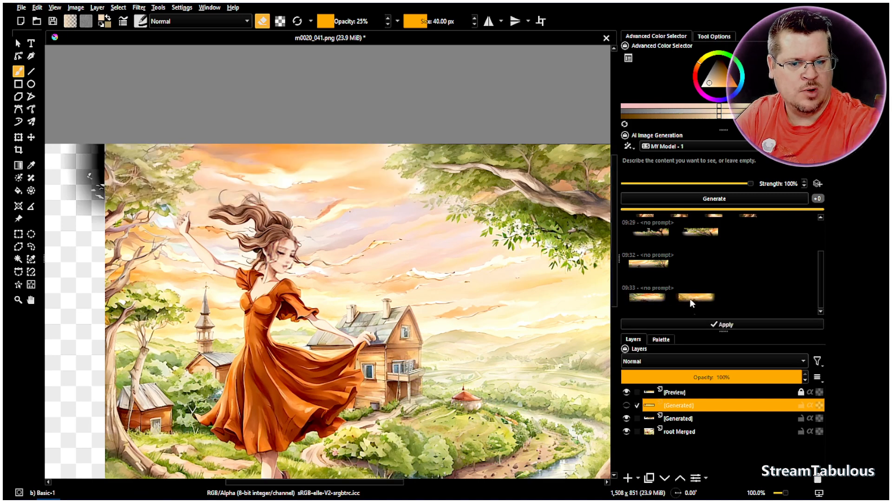
click(652, 299)
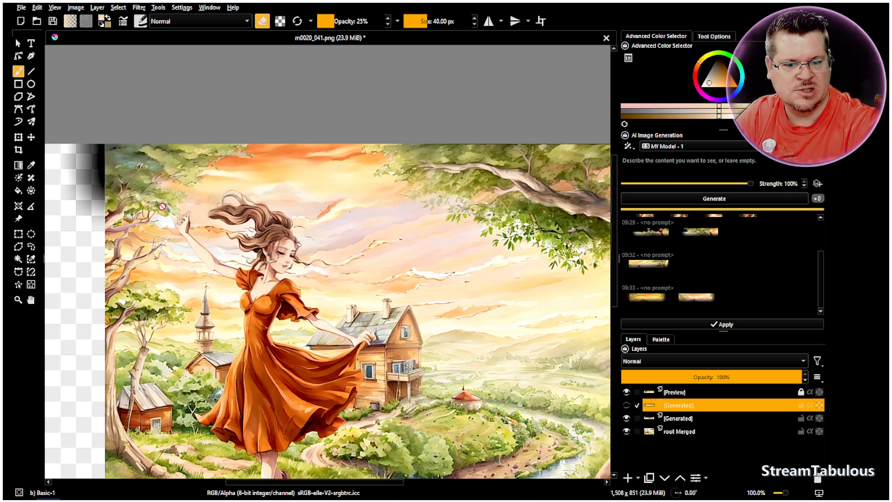
click(707, 301)
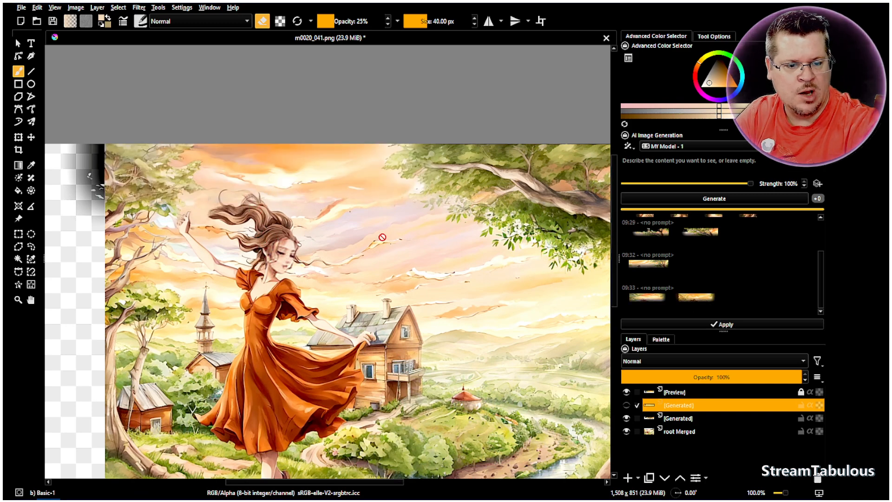
click(709, 326)
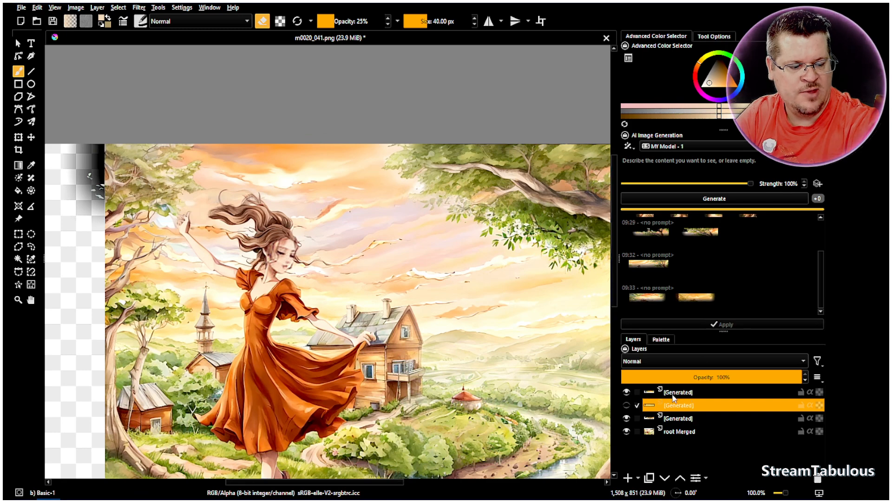
click(677, 393)
Step: Try to fade the new fill's stray strands above the woman's hair with the eraser at 17% opacity
scroll(259, 235, up, 1)
scroll(242, 206, up, 2)
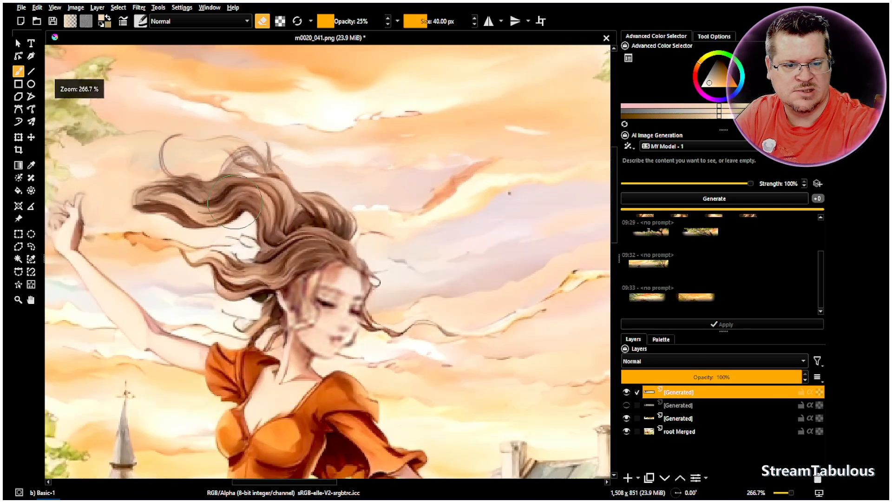
click(330, 21)
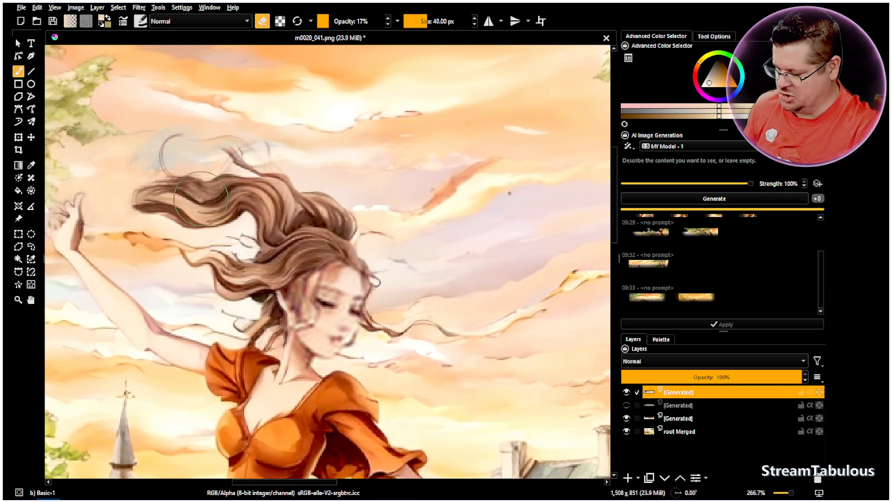
ctrl+click(284, 197)
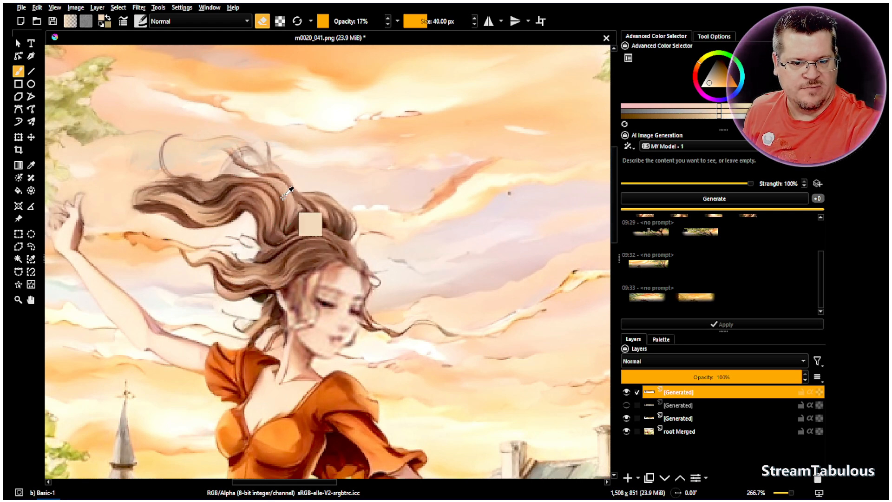
Step: Undo the faint erasing above the hair and the recent layer visibility changes
key(ctrl+z)
key(ctrl+z)
key(ctrl+z)
key(ctrl+z)
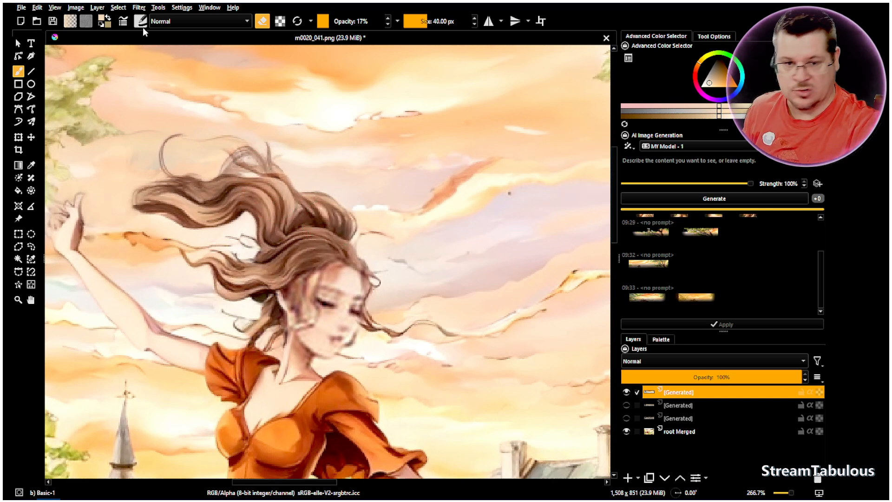
click(37, 7)
click(75, 14)
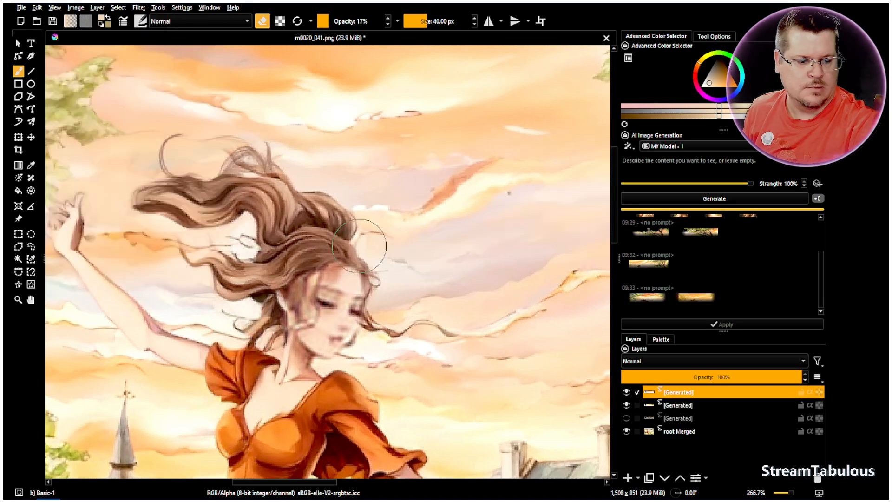
Step: Compare the two lower generated layers by switching their visibility, and leave both shown
click(629, 405)
click(629, 404)
click(627, 418)
click(625, 417)
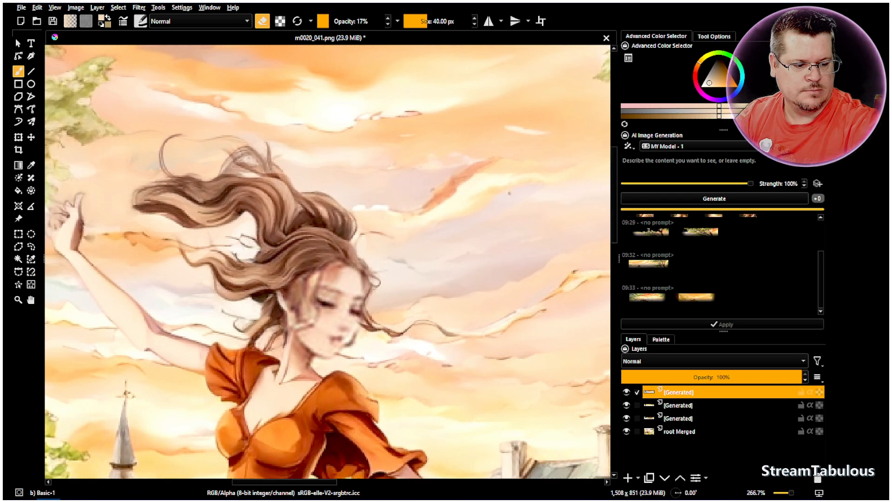
Step: Select the empty transparent strip along the canvas's left edge with a rectangular selection and generate a fill for it without a prompt
scroll(522, 335, down, 5)
scroll(523, 335, down, 2)
scroll(349, 281, up, 3)
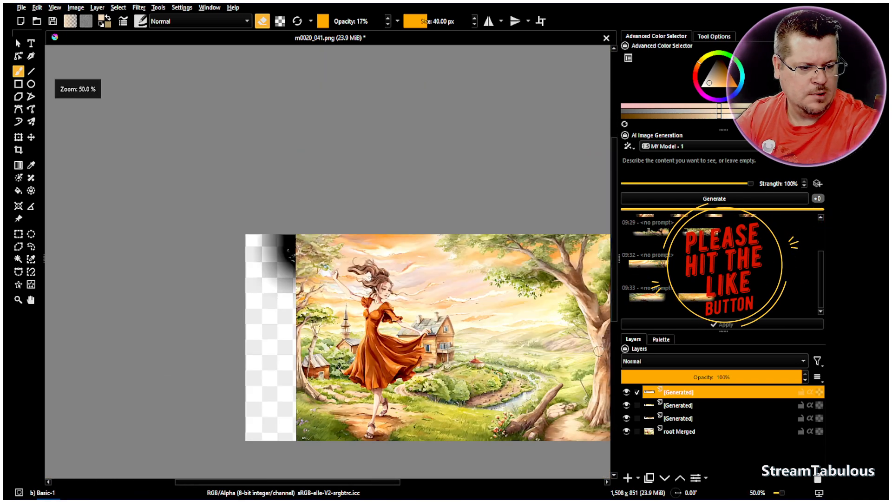
scroll(349, 282, up, 1)
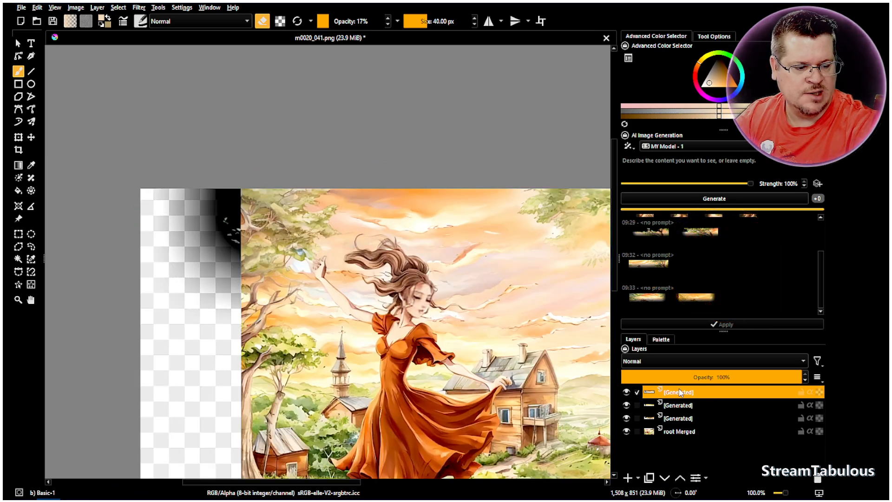
click(19, 234)
scroll(217, 436, down, 1)
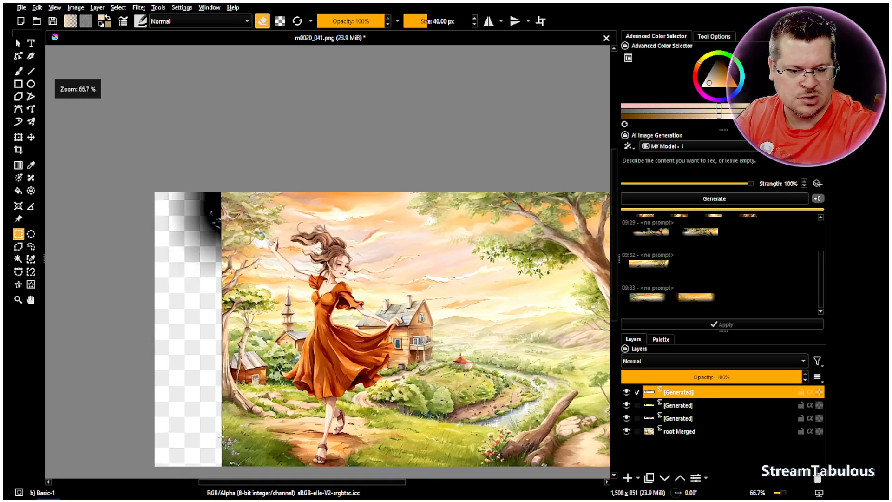
drag(223, 469, 154, 175)
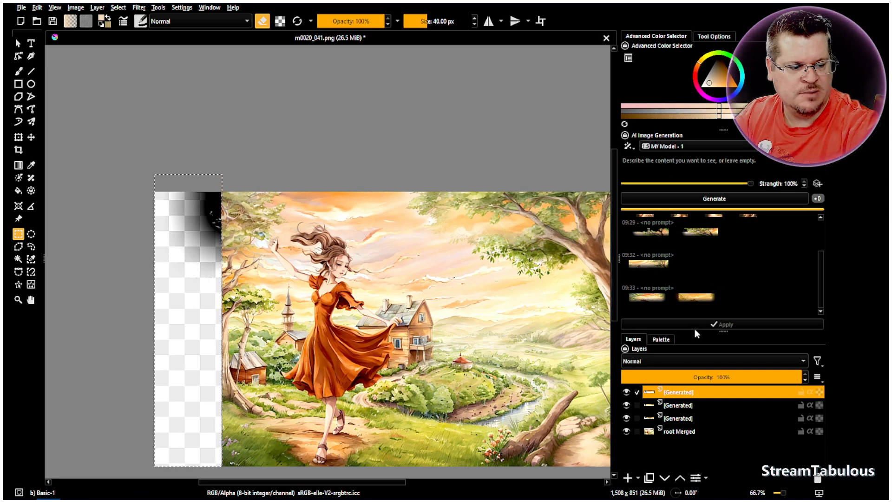
click(710, 198)
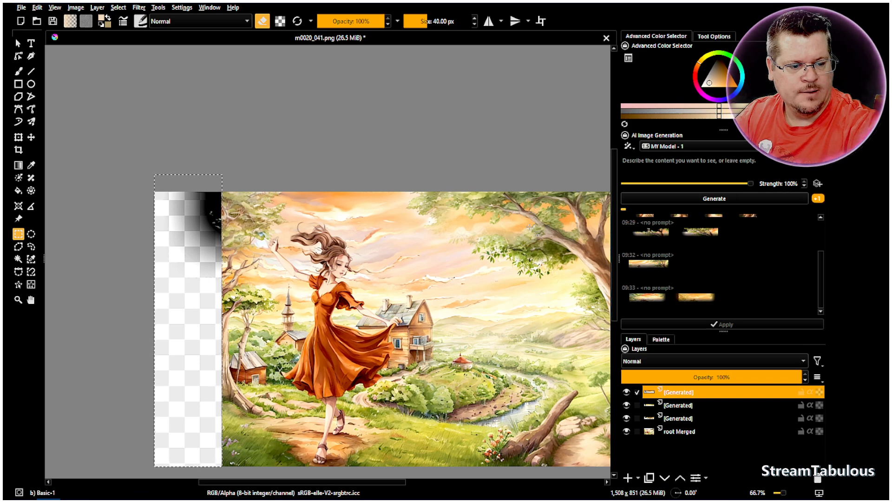
Step: Compare the first three 09:41 fills for the left strip by previewing them over the painting
scroll(575, 312, down, 1)
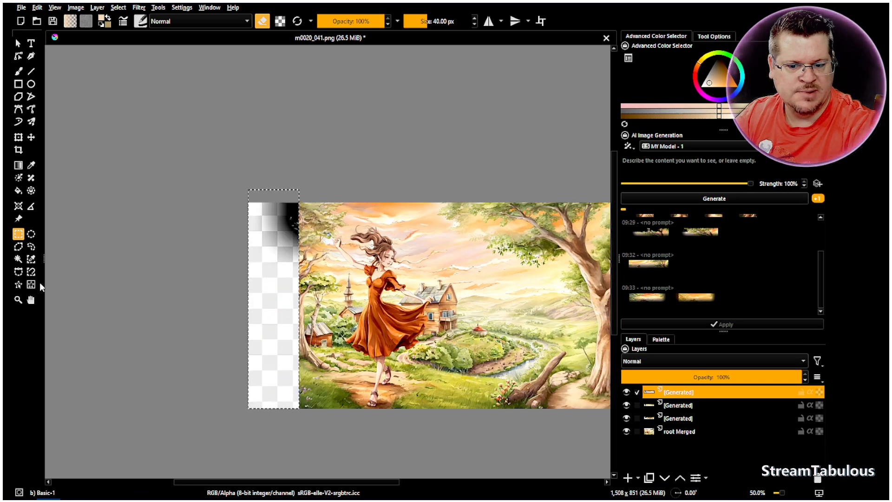
click(30, 301)
scroll(355, 297, up, 1)
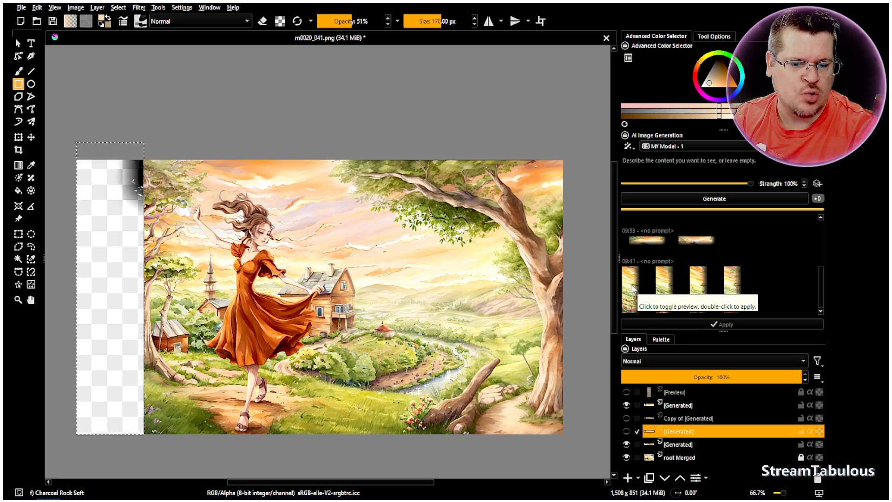
click(634, 288)
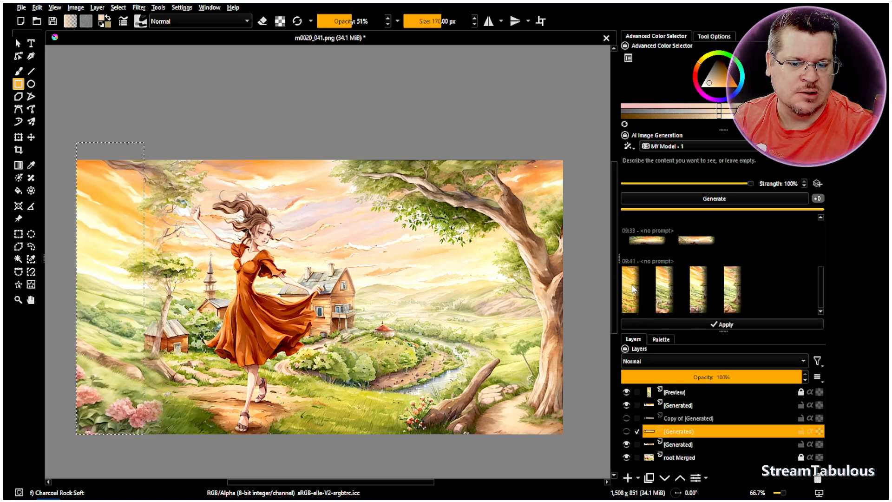
click(671, 294)
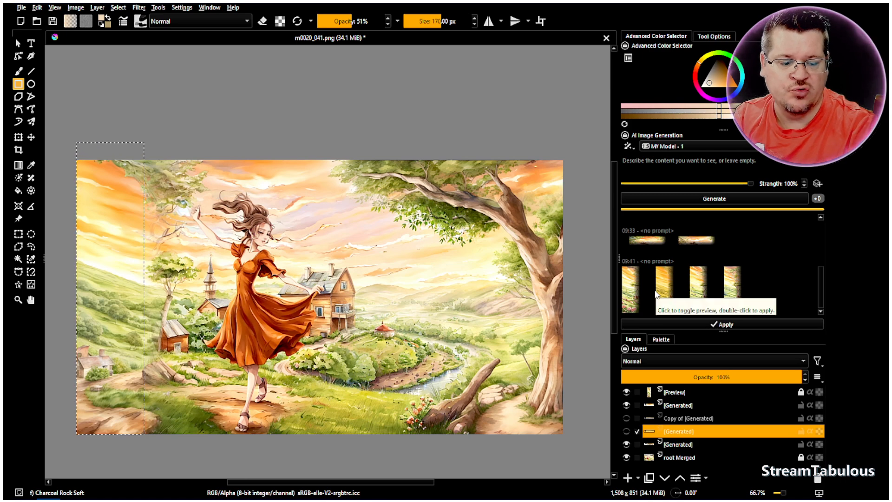
click(695, 291)
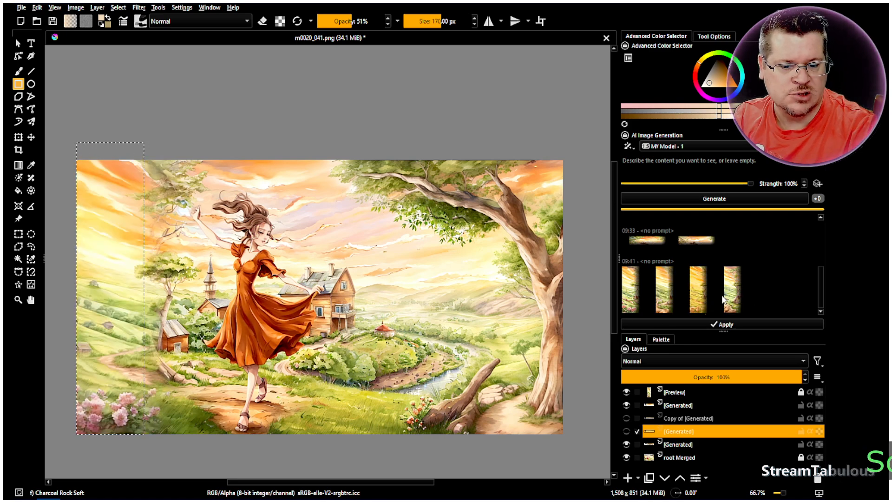
click(674, 298)
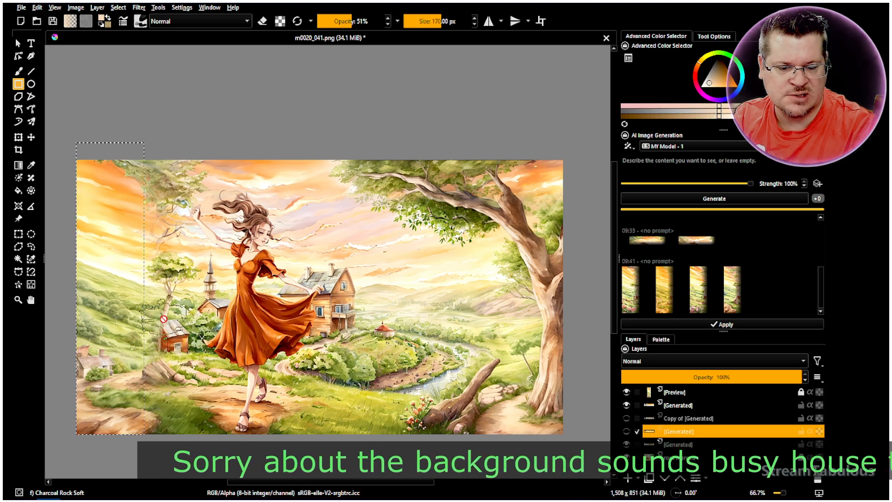
click(30, 300)
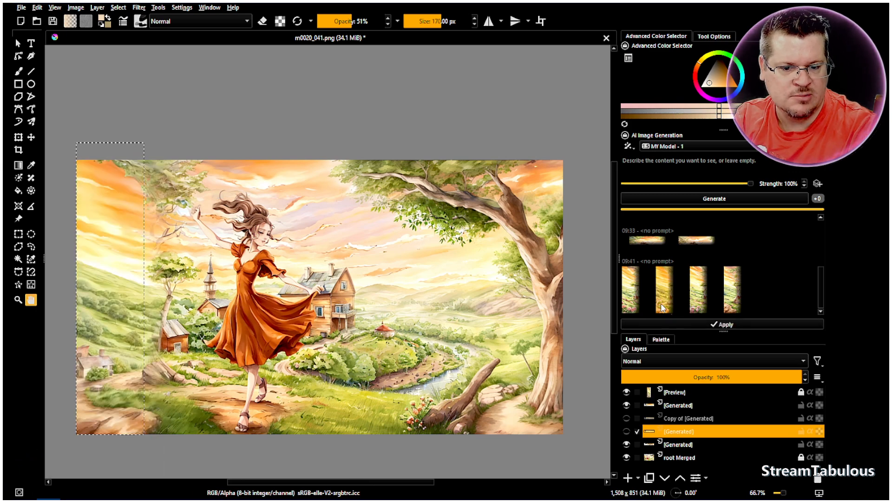
click(697, 302)
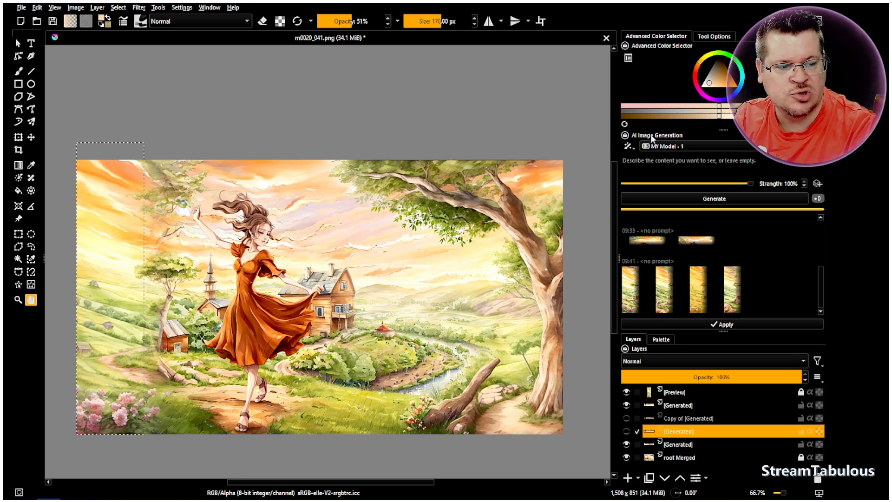
Step: Preview the fourth 09:41 fill, apply it as a new layer, and make that layer active
click(734, 307)
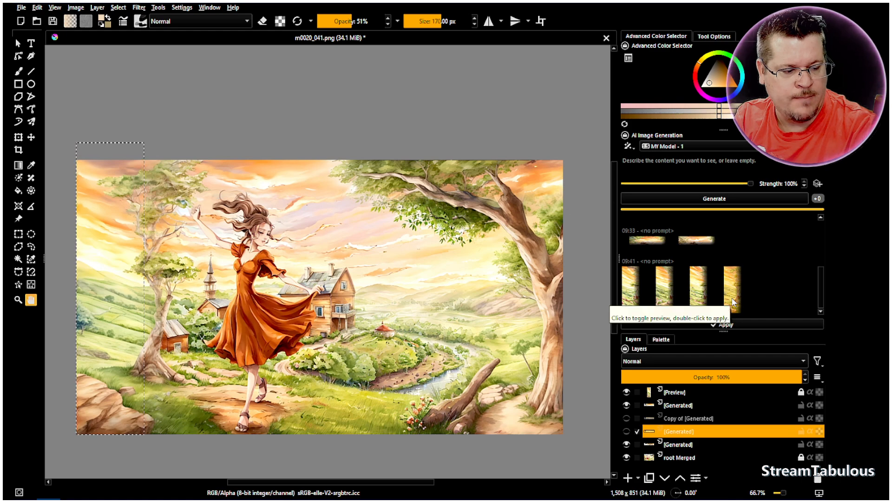
click(735, 325)
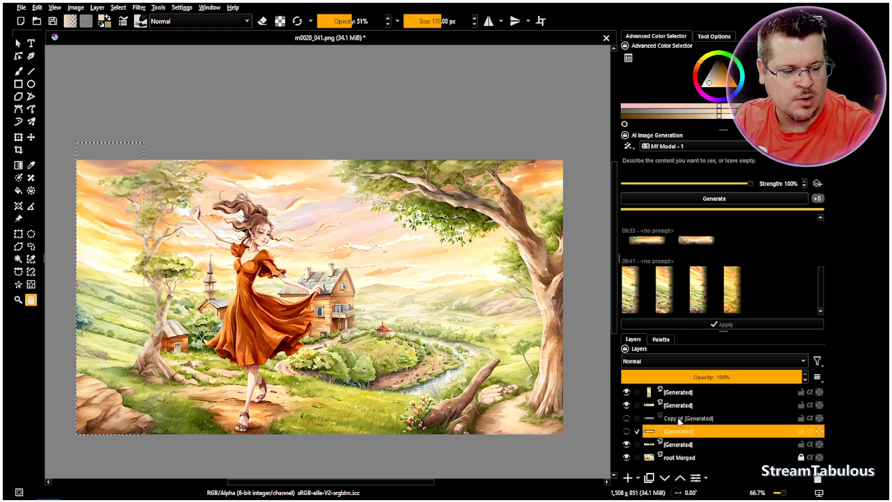
click(677, 393)
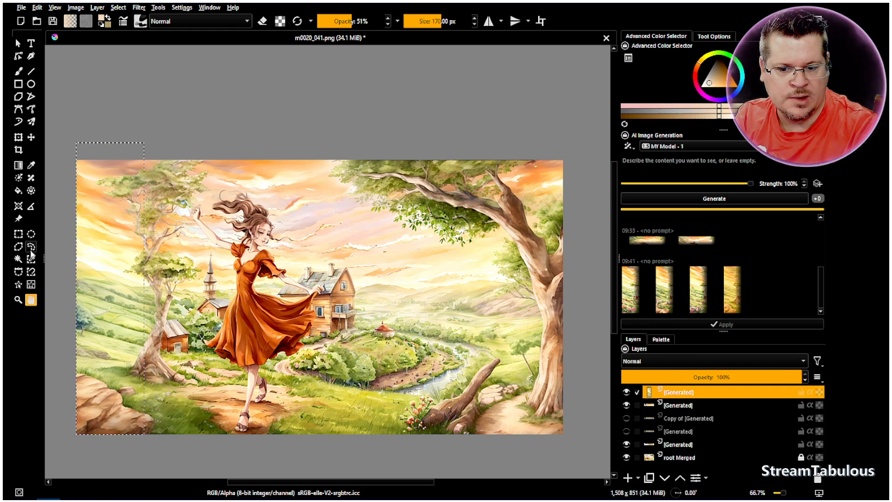
Step: Clear the rectangular selection and outline the faded tree beside the woman with a freehand selection, from its crown down to the lower trunk
click(18, 234)
right_click(187, 287)
click(203, 310)
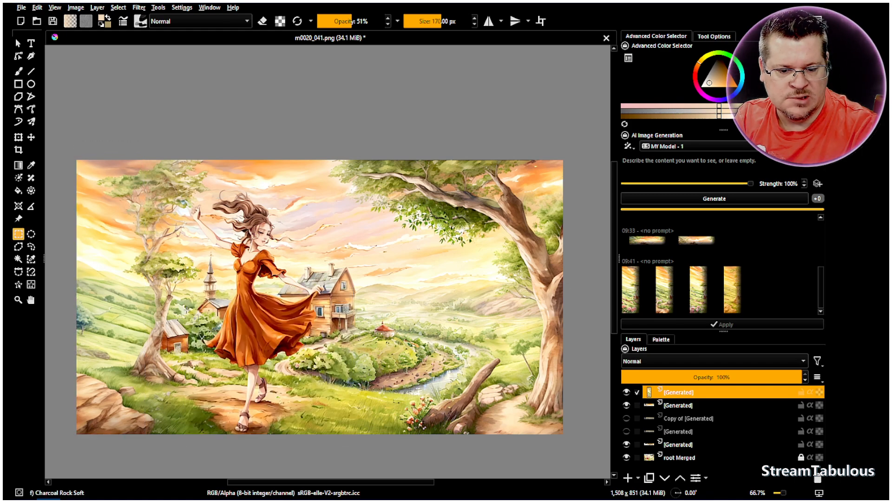
scroll(158, 365, up, 1)
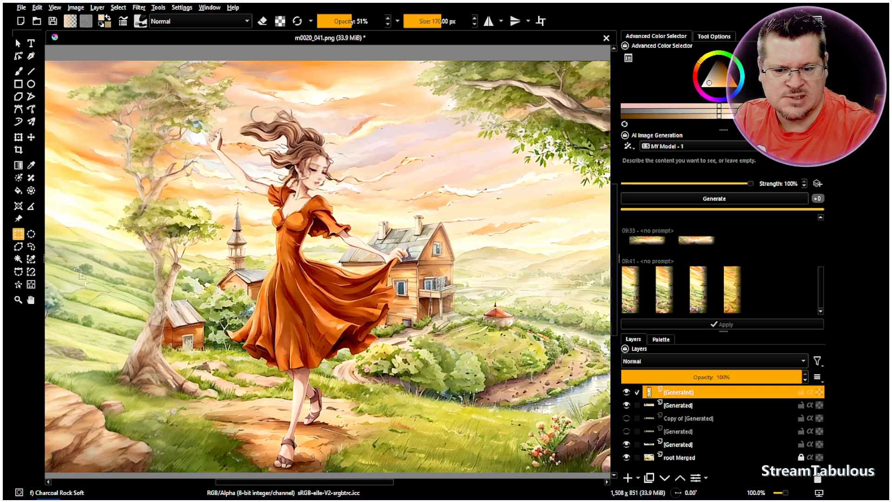
click(31, 248)
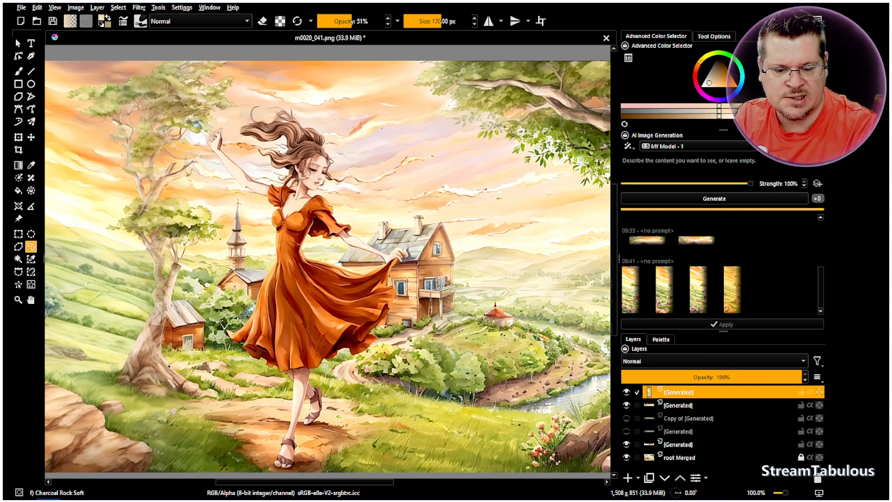
mouse_move(145, 352)
mouse_down()
mouse_move(135, 352)
mouse_move(147, 316)
mouse_move(139, 264)
mouse_move(113, 233)
mouse_move(116, 163)
mouse_move(67, 111)
mouse_move(65, 81)
mouse_move(80, 55)
mouse_move(150, 56)
mouse_up()
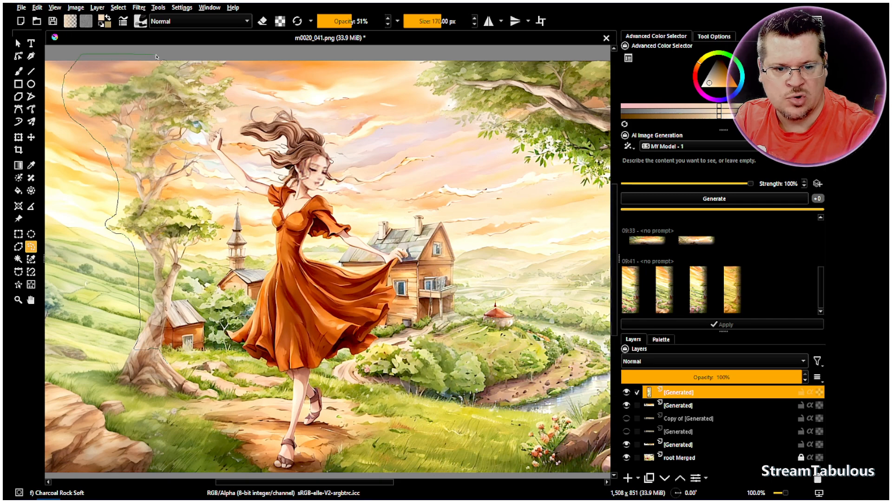
mouse_move(210, 57)
mouse_down()
mouse_move(246, 69)
mouse_move(248, 81)
mouse_move(244, 111)
mouse_move(209, 132)
mouse_move(199, 164)
mouse_move(200, 196)
mouse_move(227, 229)
mouse_move(190, 257)
mouse_move(159, 348)
mouse_up()
Step: Enter the prompt "tall old bushy tree" and generate a fill for the selected tree
click(685, 163)
text(t)
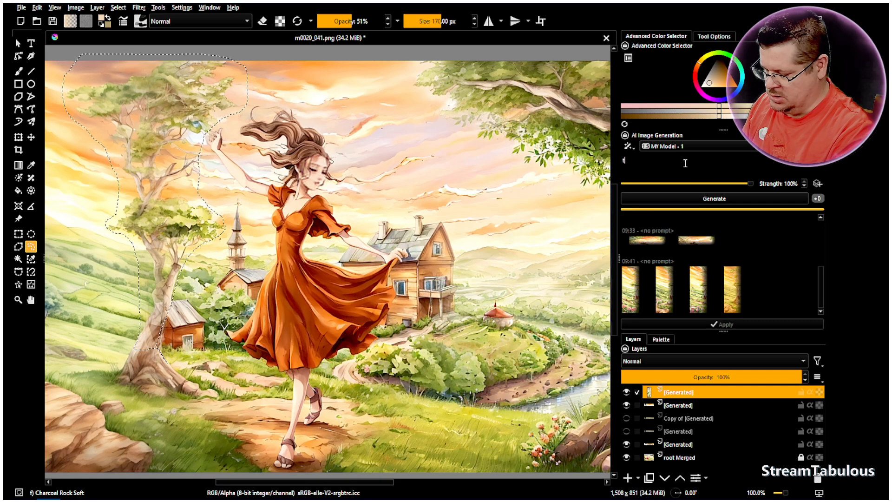
text(ail old )
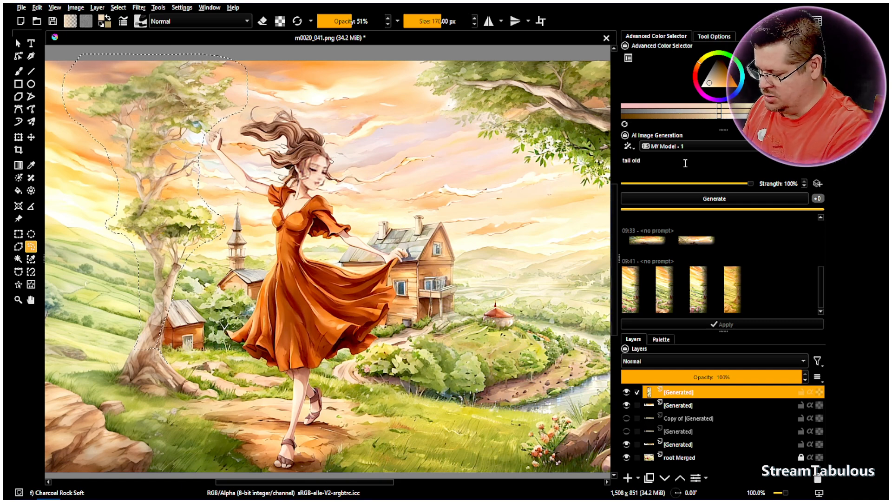
text(bush)
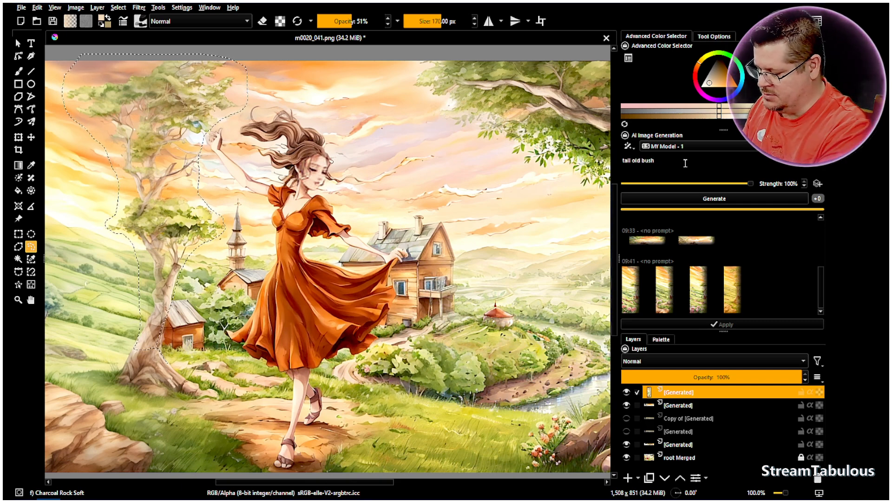
text(y tree)
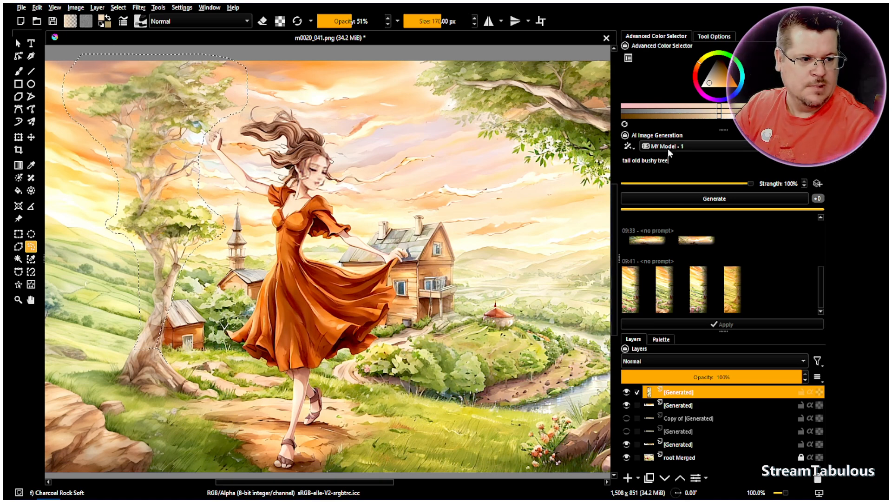
click(726, 200)
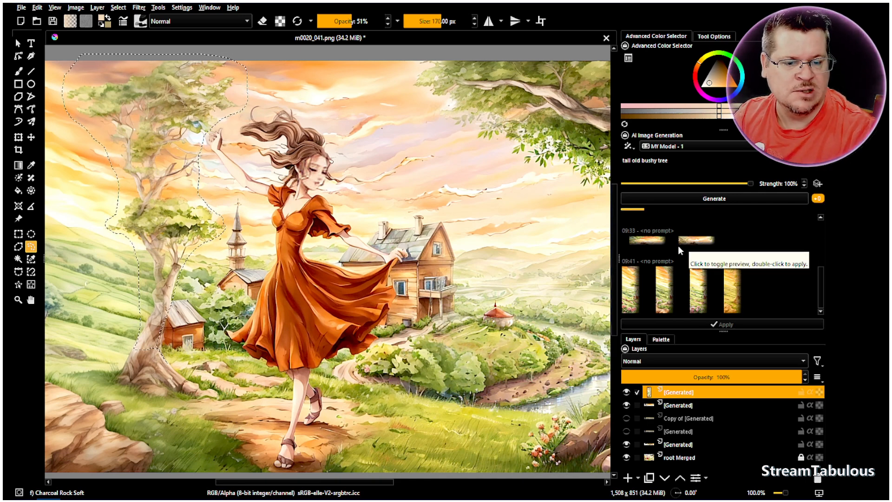
key(minus)
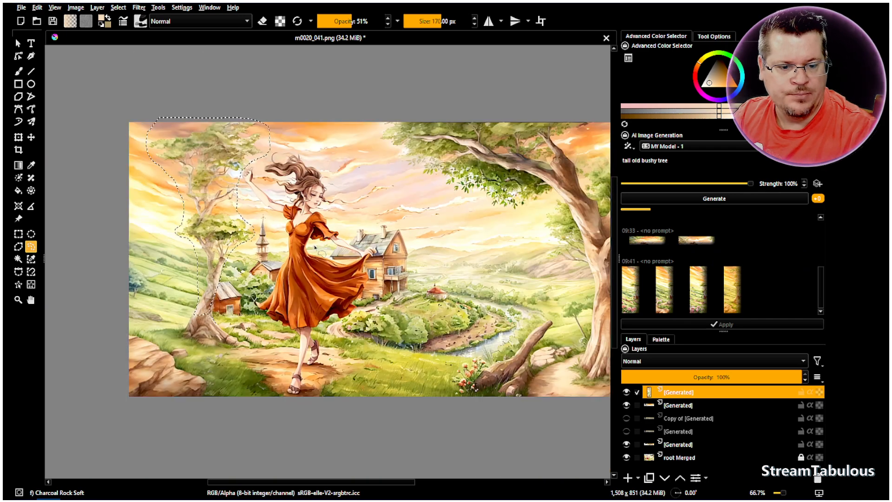
scroll(469, 271, down, 1)
scroll(552, 301, up, 2)
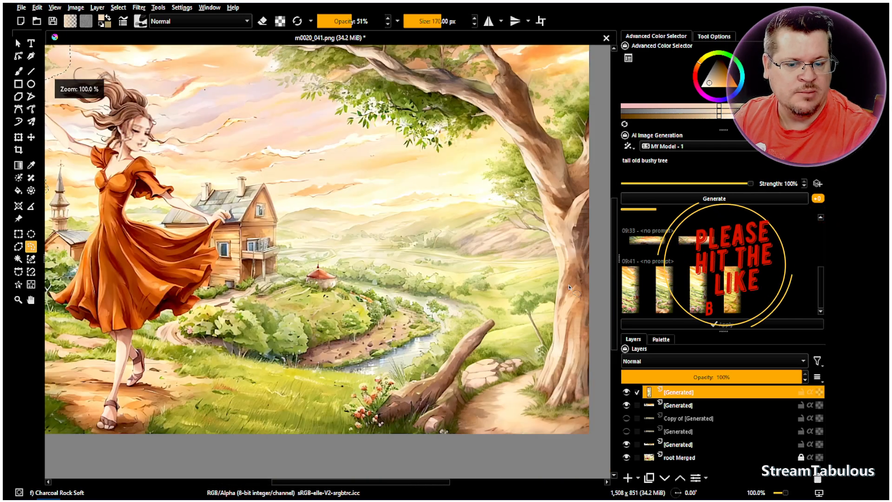
scroll(565, 287, down, 1)
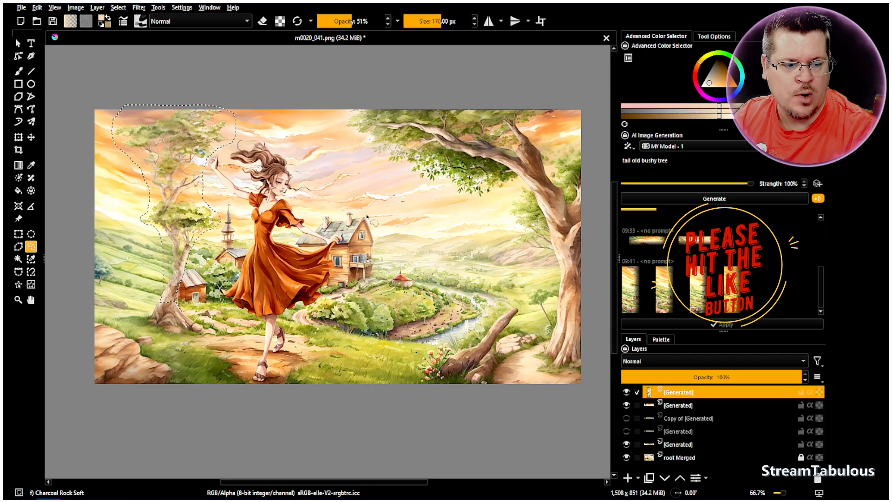
click(75, 7)
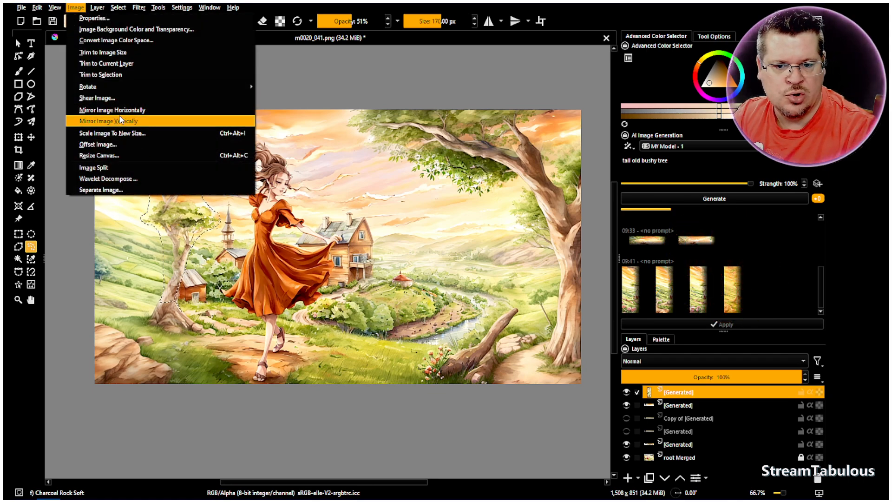
click(111, 133)
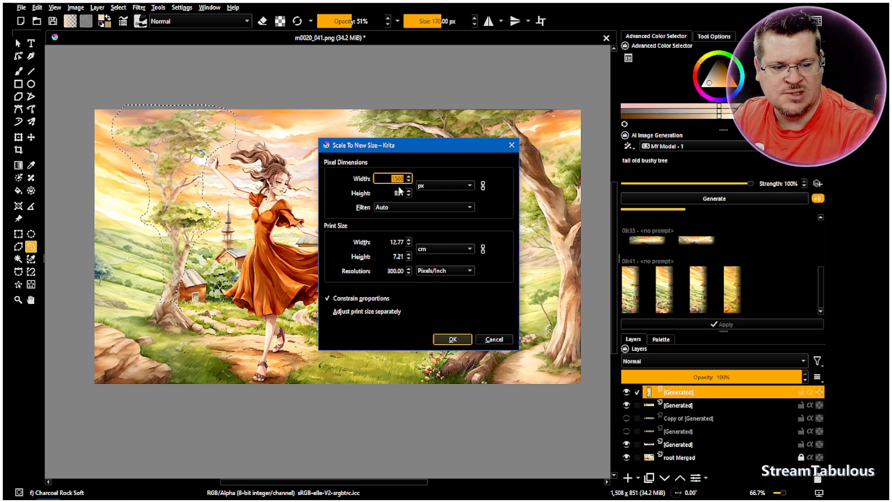
click(489, 343)
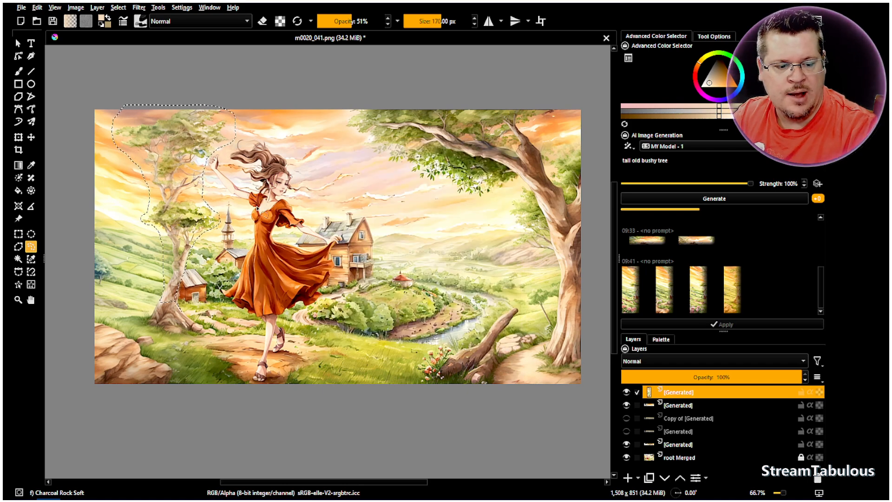
scroll(292, 199, up, 4)
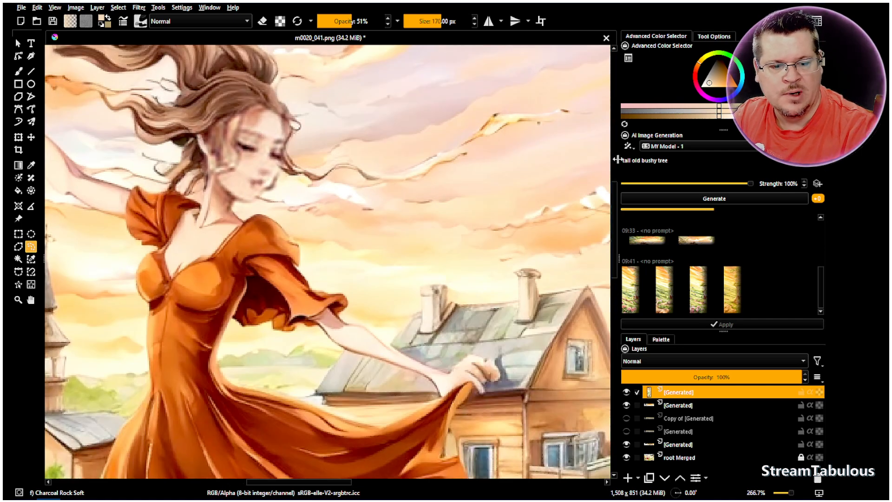
scroll(293, 181, down, 4)
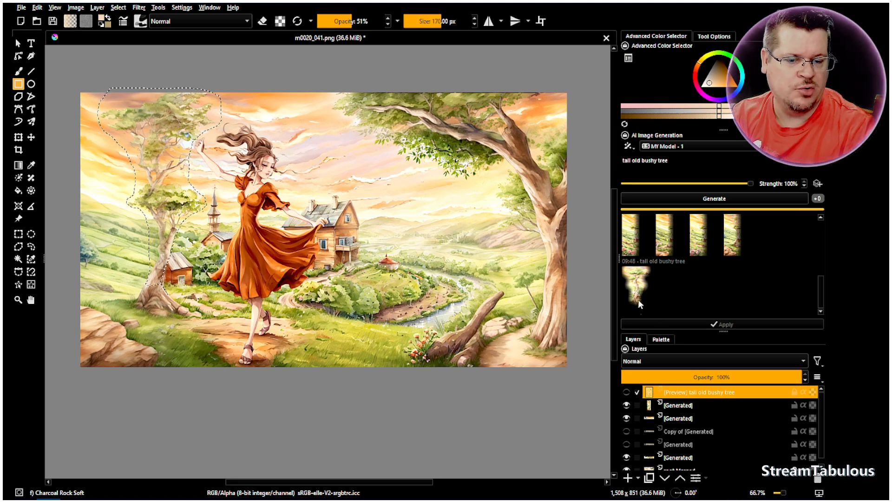
Step: Preview the "tall old bushy tree" fill over the painting and clear the freehand selection around the tree
click(637, 286)
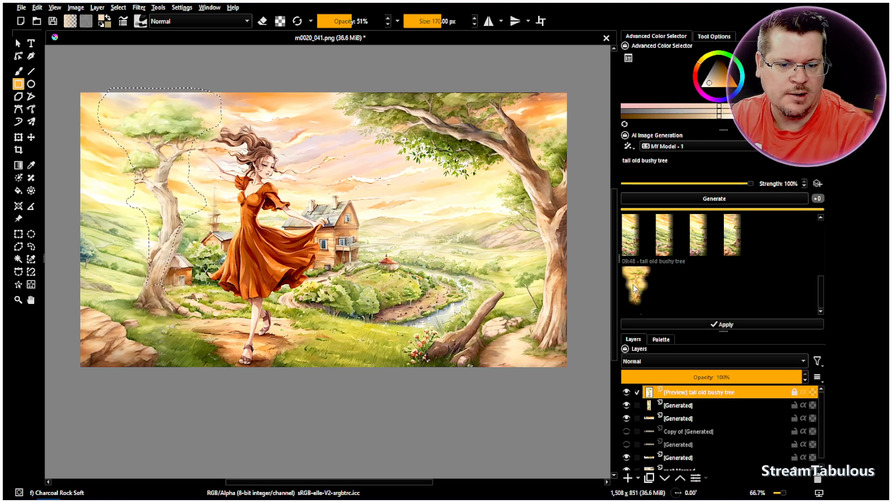
click(18, 234)
right_click(202, 172)
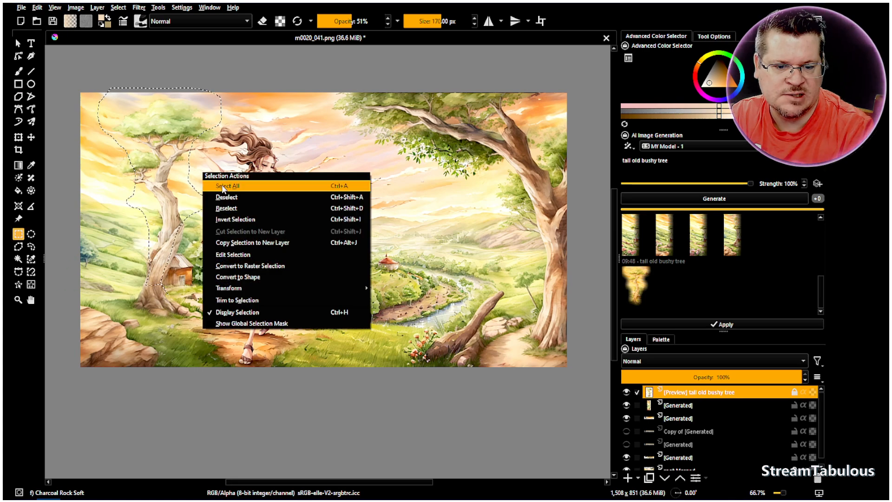
click(223, 196)
scroll(189, 216, up, 4)
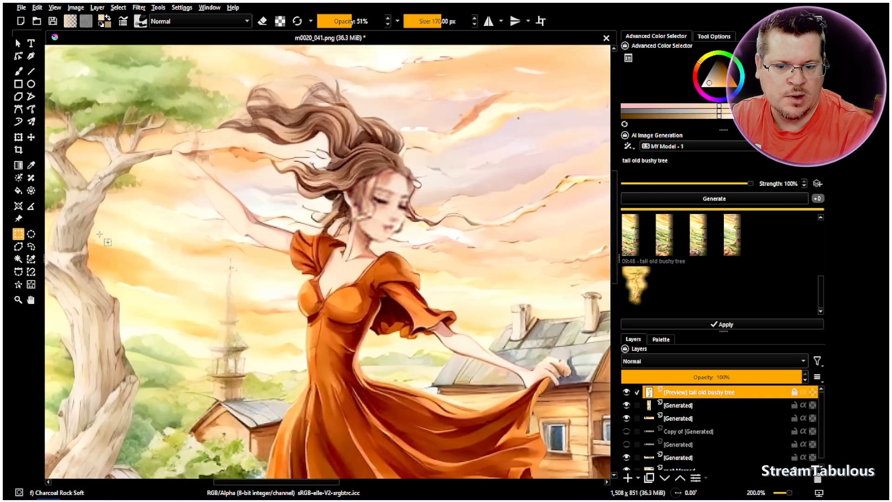
Step: Choose the Basic-1 brush in eraser mode at 40 px and set its opacity to 27%
click(19, 70)
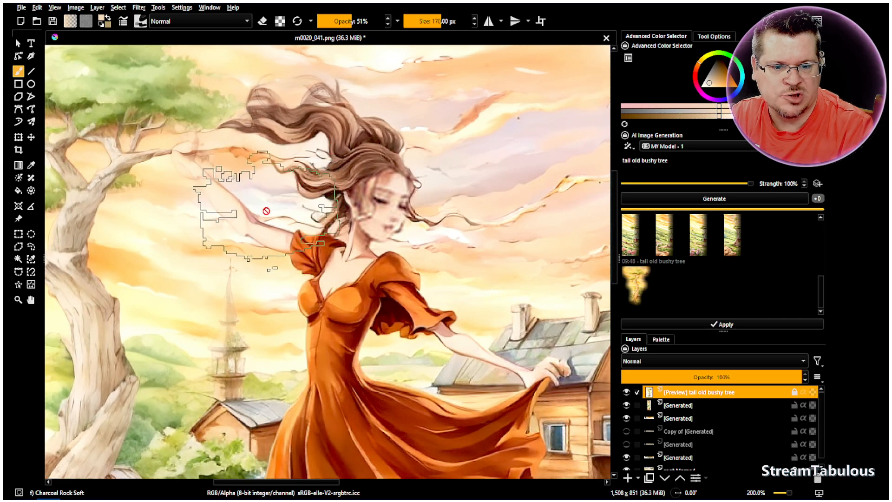
click(241, 198)
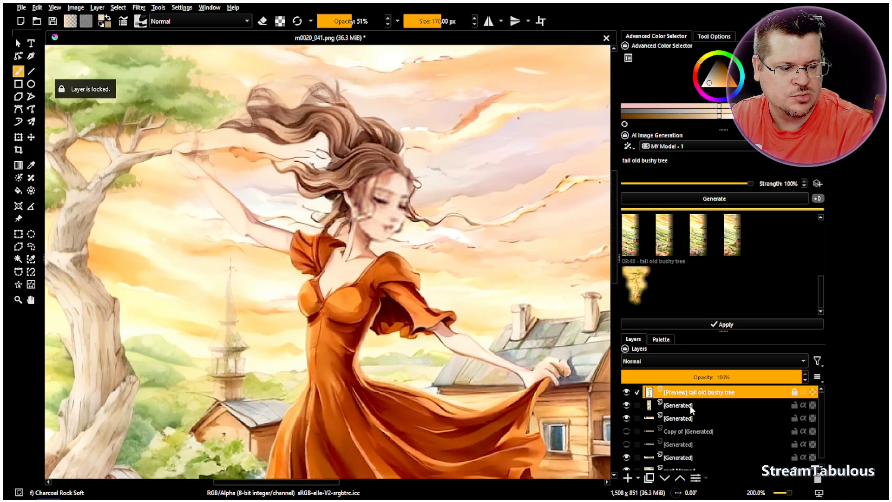
click(141, 21)
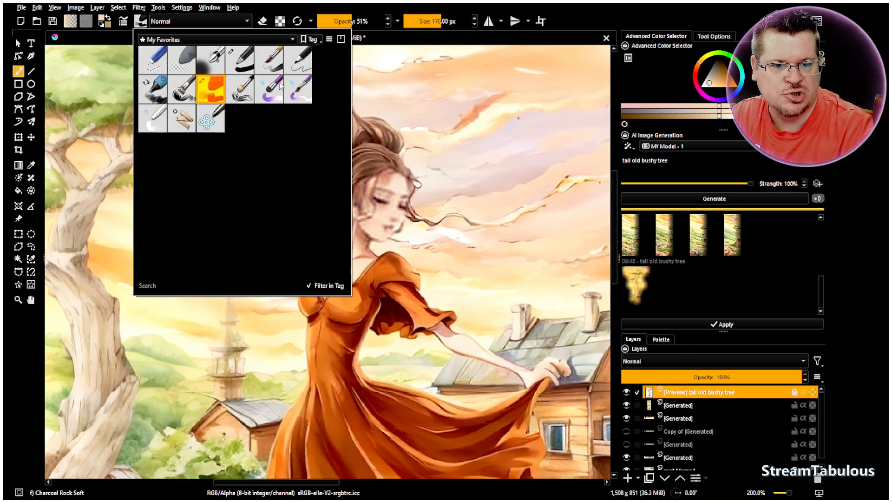
click(247, 68)
click(292, 6)
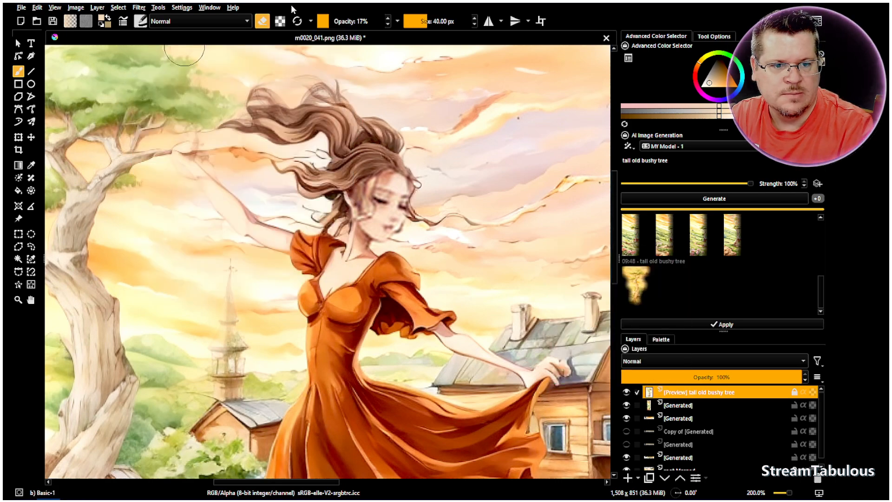
drag(324, 21, 332, 21)
Step: Apply the previewed tree fill as a layer and erase it over the woman's raised hand, reducing the eraser opacity to 8%
click(201, 171)
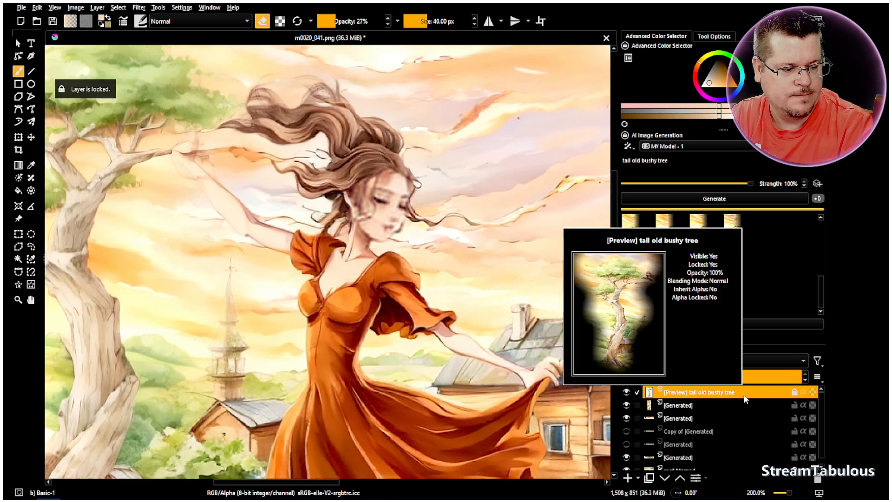
click(728, 325)
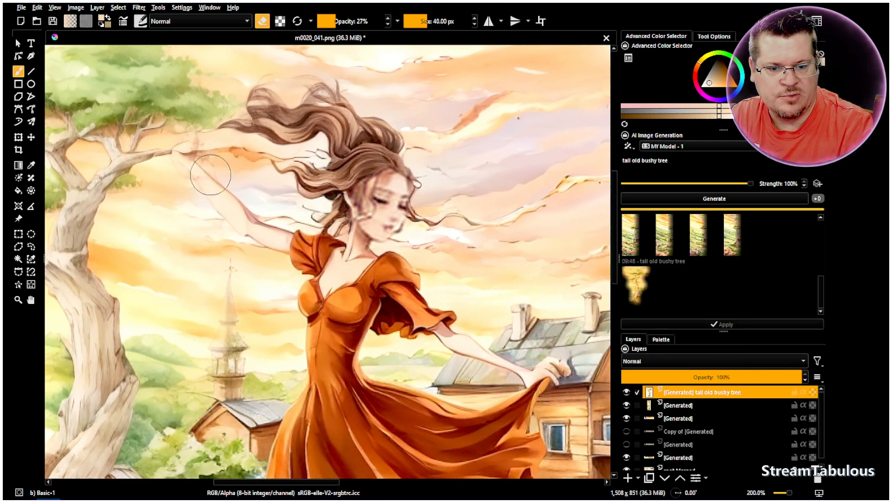
mouse_move(193, 144)
mouse_down()
mouse_move(184, 136)
mouse_move(187, 153)
mouse_move(199, 148)
mouse_move(189, 159)
mouse_move(196, 179)
mouse_up()
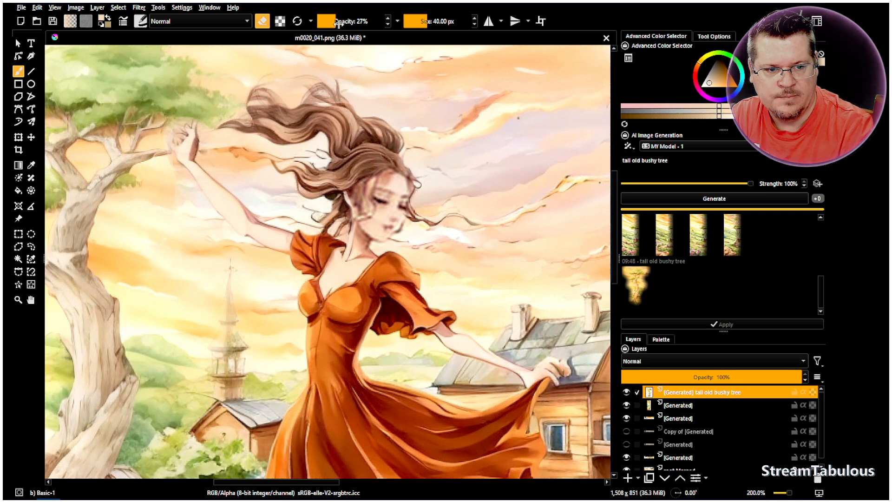
drag(334, 21, 323, 20)
mouse_move(167, 182)
mouse_down()
mouse_move(196, 134)
mouse_move(178, 197)
mouse_move(200, 154)
mouse_move(203, 135)
mouse_move(192, 131)
mouse_move(203, 135)
mouse_move(199, 129)
mouse_move(198, 154)
mouse_move(200, 120)
mouse_move(197, 162)
mouse_move(176, 140)
mouse_move(204, 133)
mouse_up()
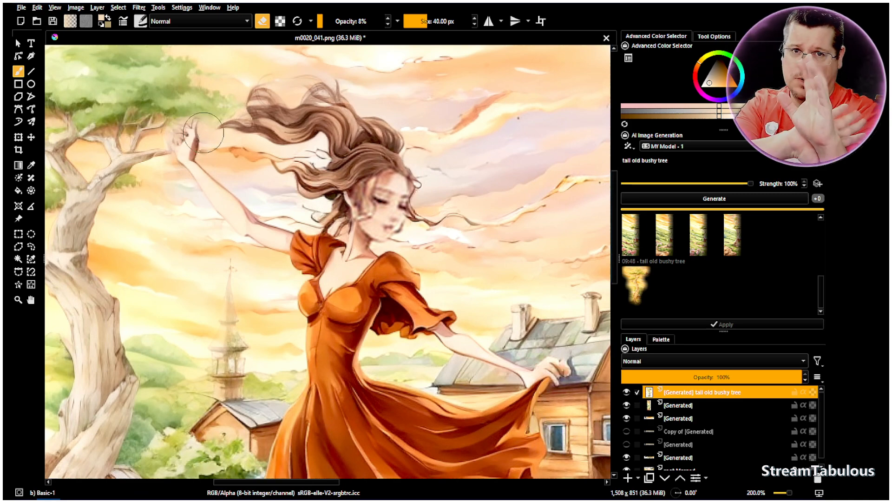
drag(203, 132, 187, 132)
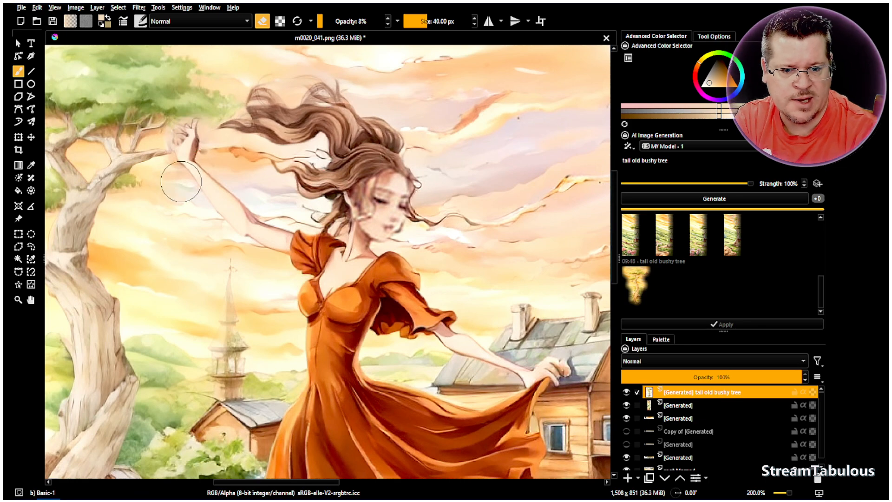
Step: Erase the tree layer over the church steeple and the sky beside it with the eraser opacity set to 40%
scroll(158, 183, down, 2)
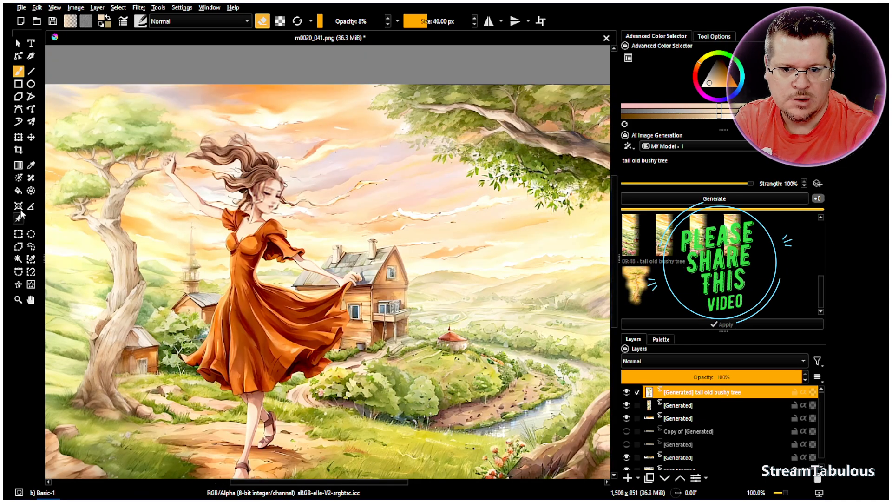
click(30, 300)
drag(130, 300, 155, 301)
scroll(228, 286, up, 4)
drag(177, 160, 227, 194)
click(21, 73)
drag(324, 20, 345, 22)
mouse_move(291, 94)
mouse_down()
mouse_move(239, 169)
mouse_move(252, 125)
mouse_move(251, 153)
mouse_move(251, 119)
mouse_move(246, 220)
mouse_move(251, 207)
mouse_move(243, 203)
mouse_move(217, 296)
mouse_move(234, 266)
mouse_move(229, 348)
mouse_move(243, 246)
mouse_move(249, 289)
mouse_move(243, 334)
mouse_move(260, 171)
mouse_move(253, 133)
mouse_move(239, 164)
mouse_move(245, 187)
mouse_move(238, 182)
mouse_move(231, 216)
mouse_move(255, 252)
mouse_move(253, 123)
mouse_move(255, 278)
mouse_move(232, 371)
mouse_move(246, 347)
mouse_move(258, 127)
mouse_move(278, 195)
mouse_move(273, 185)
mouse_move(286, 292)
mouse_move(279, 289)
mouse_move(285, 129)
mouse_up()
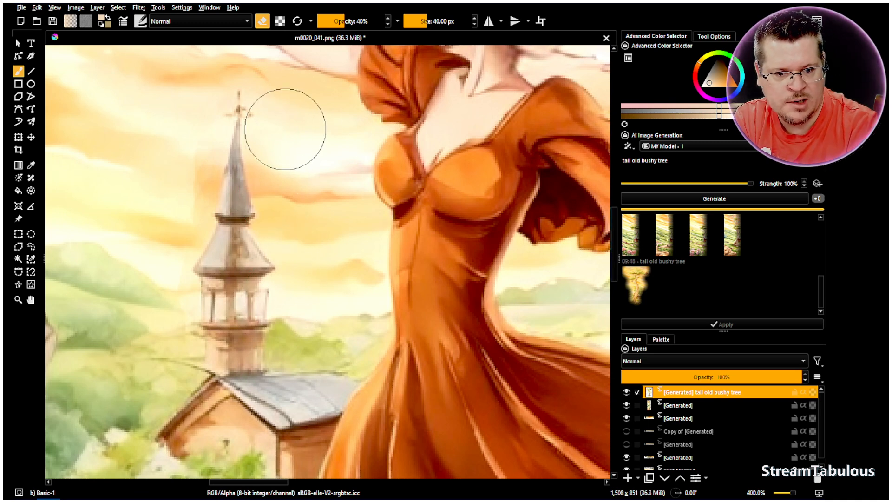
Step: Soften the hard edge in the sky beside the church spire by erasing at 23% and 17% opacity
drag(343, 21, 332, 21)
mouse_move(221, 181)
mouse_down()
mouse_move(226, 206)
mouse_move(224, 149)
mouse_move(230, 168)
mouse_up()
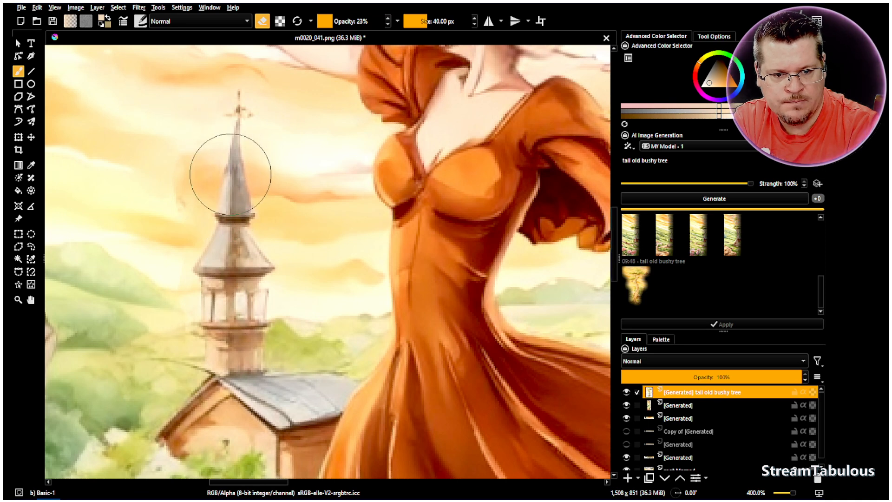
drag(333, 21, 329, 21)
mouse_move(210, 148)
mouse_down()
mouse_move(193, 179)
mouse_move(201, 199)
mouse_move(189, 169)
mouse_move(189, 189)
mouse_move(157, 194)
mouse_up()
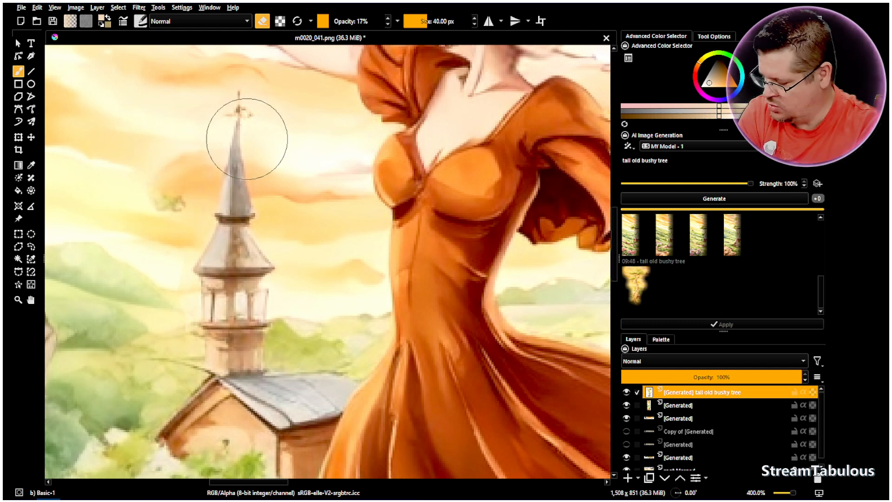
Step: Undo the last eraser strokes in the sky beside the church spire
key(ctrl+z)
key(ctrl+z)
key(ctrl+z)
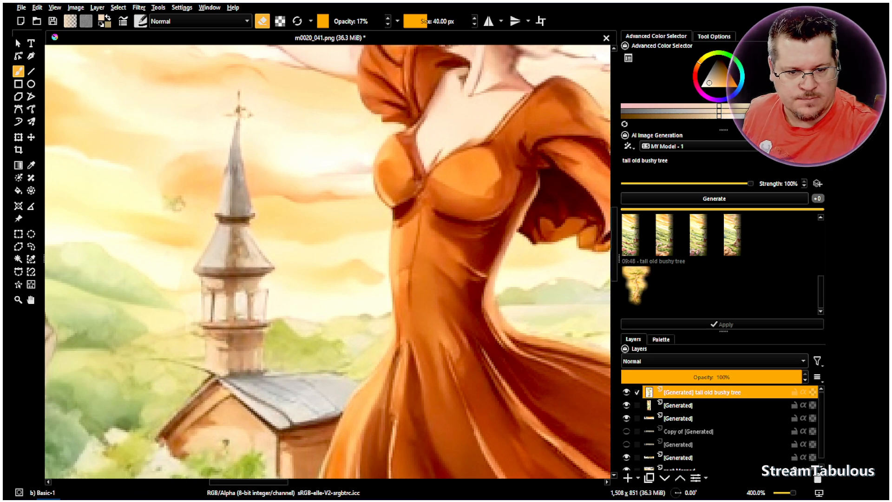
key(ctrl+z)
key(ctrl+z)
key(ctrl+z)
key(ctrl+z)
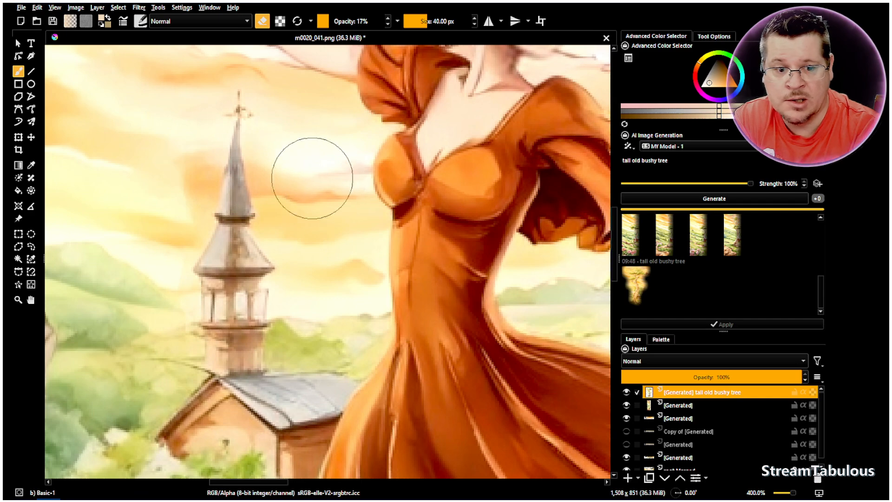
Step: Examine how the erased area around the steeple blends in, both close up and across the whole painting
scroll(285, 181, down, 5)
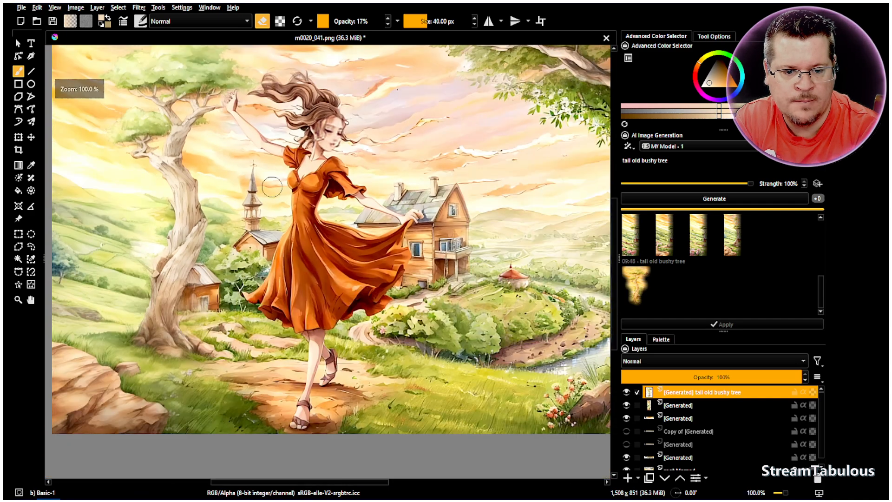
scroll(237, 182, up, 5)
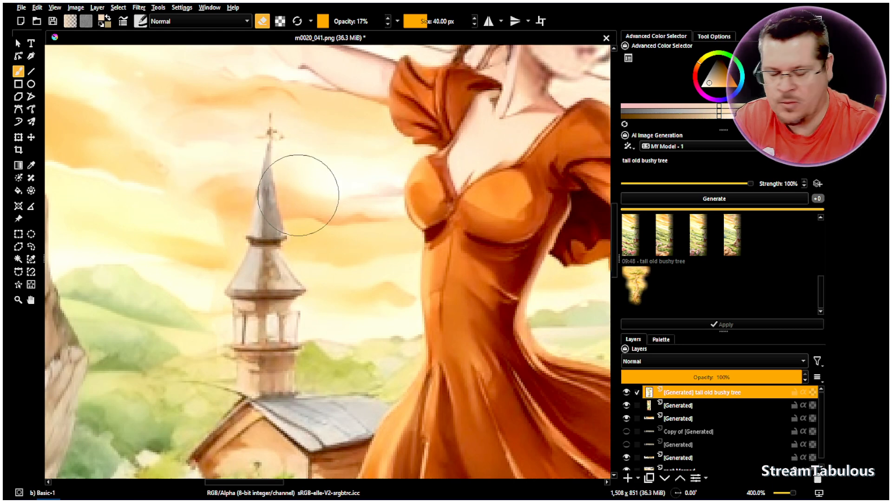
ctrl+click(248, 204)
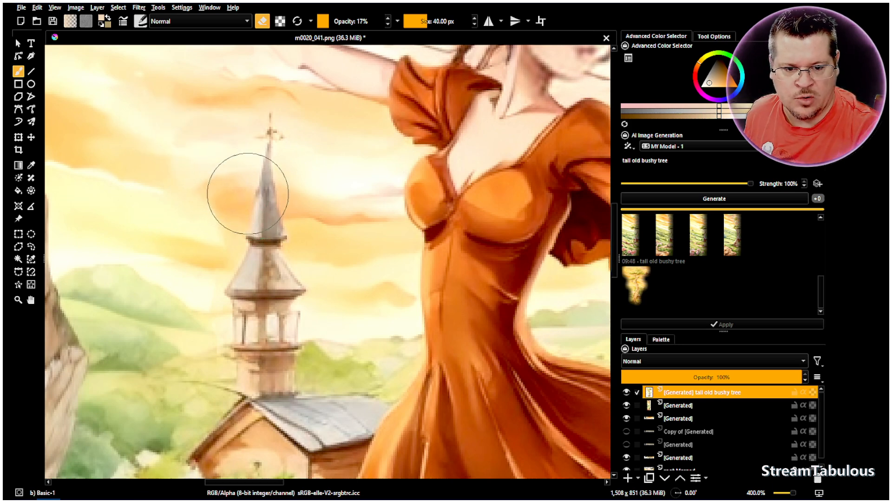
scroll(274, 200, down, 5)
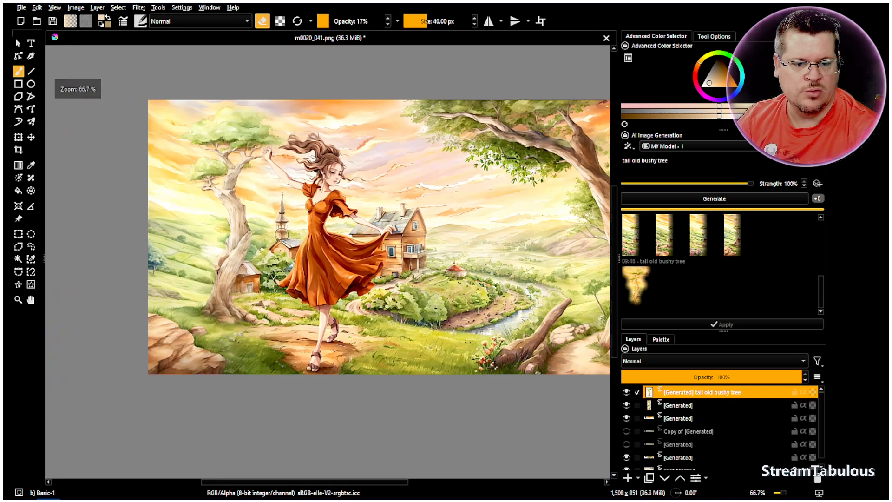
scroll(281, 233, down, 1)
scroll(457, 282, up, 1)
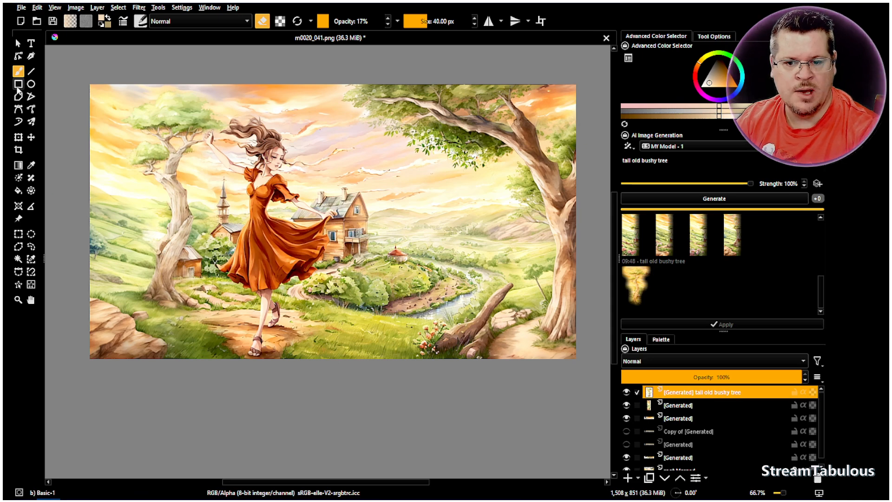
click(31, 300)
drag(323, 258, 301, 261)
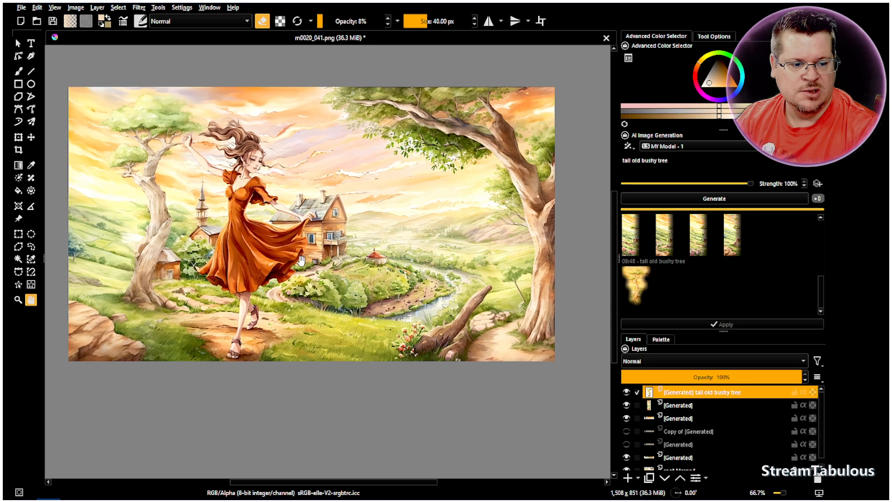
Step: Hide all visible layers, from the tall old bushy tree layer down to the generated fills and root Merged
click(627, 392)
click(627, 405)
click(627, 419)
scroll(644, 455, down, 1)
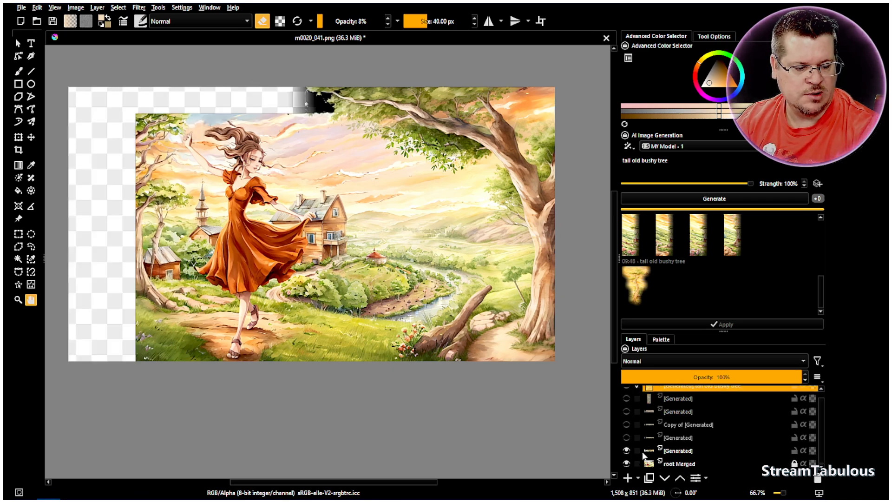
click(626, 464)
click(626, 451)
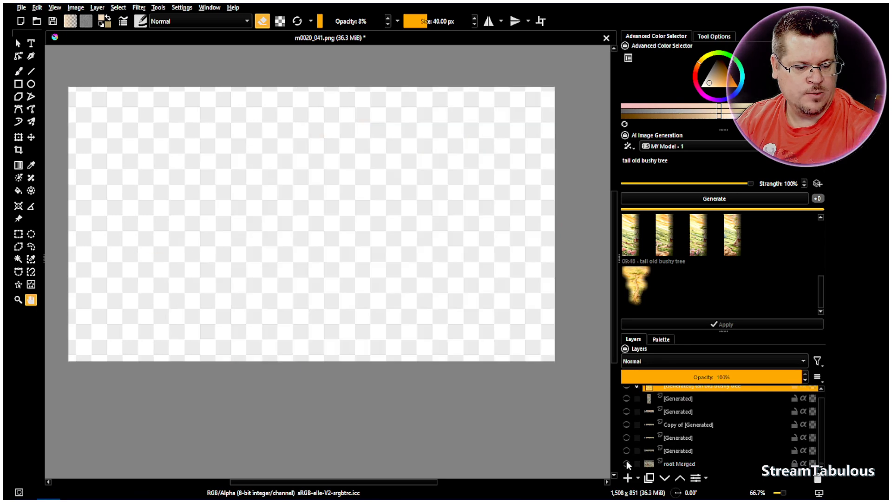
Step: Show root Merged and the used generated fills one by one, ending with the tall old bushy tree layer
click(626, 463)
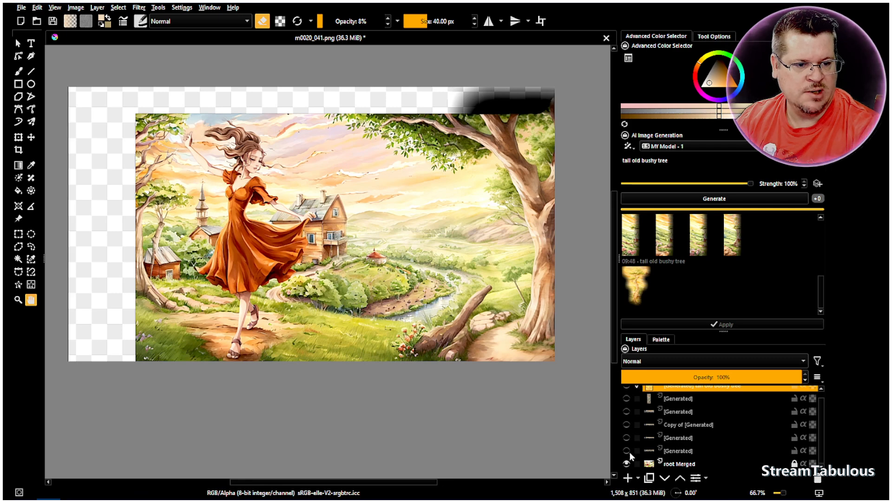
click(629, 452)
scroll(637, 442, up, 1)
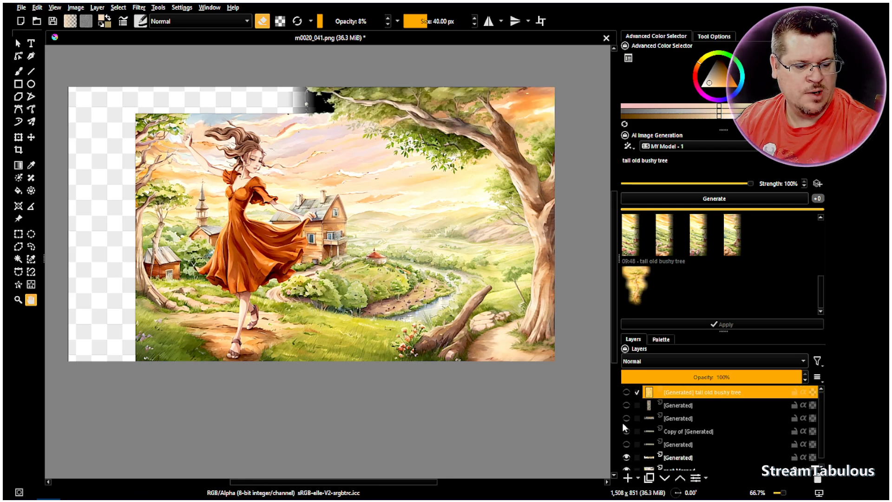
click(623, 419)
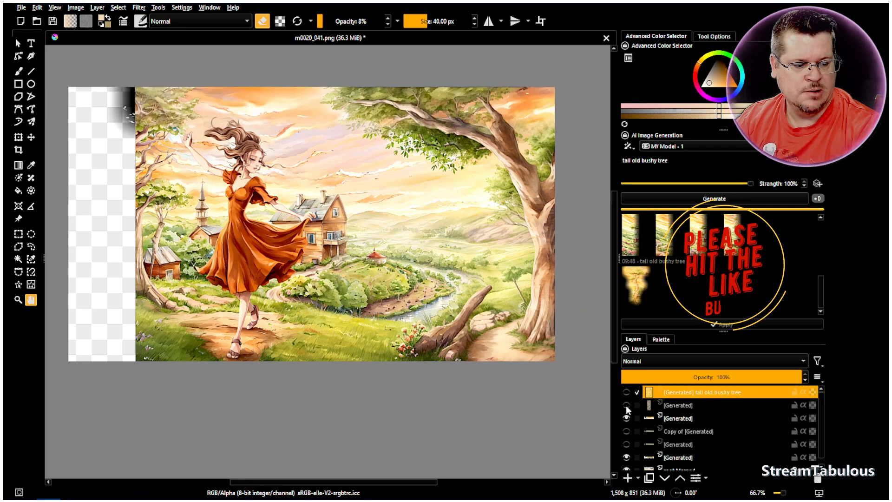
click(626, 406)
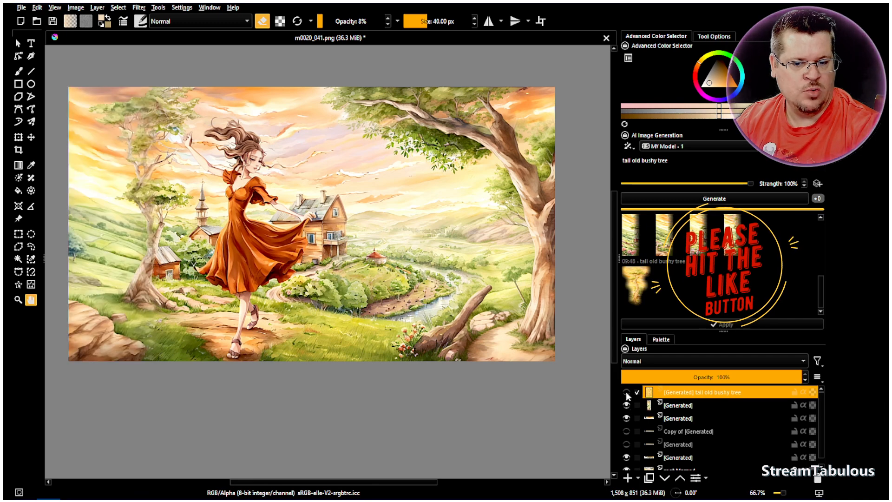
click(626, 392)
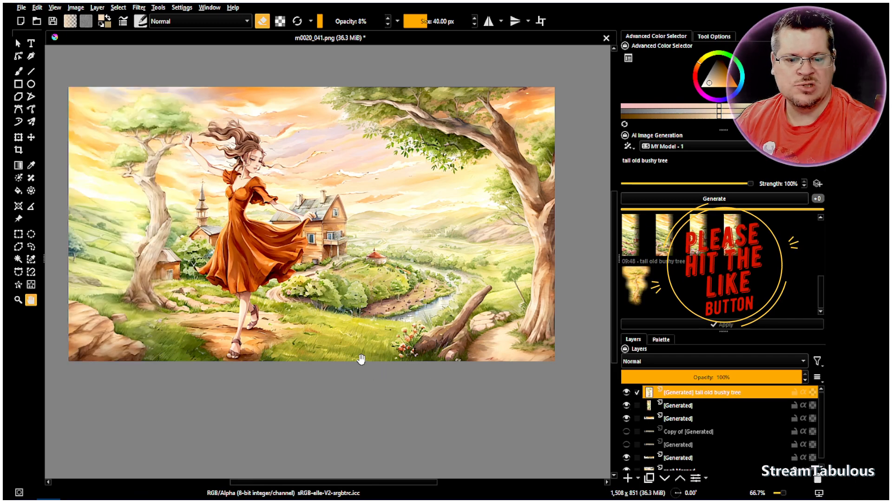
scroll(362, 362, down, 1)
scroll(367, 349, up, 1)
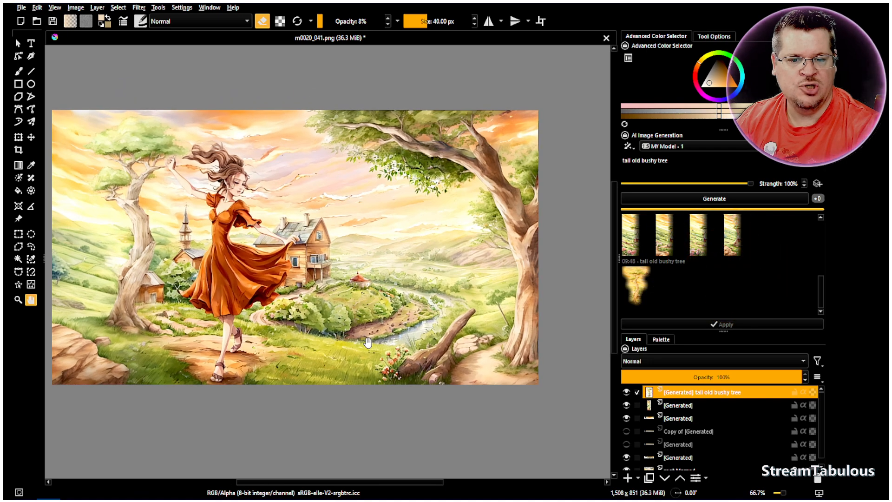
scroll(368, 338, down, 1)
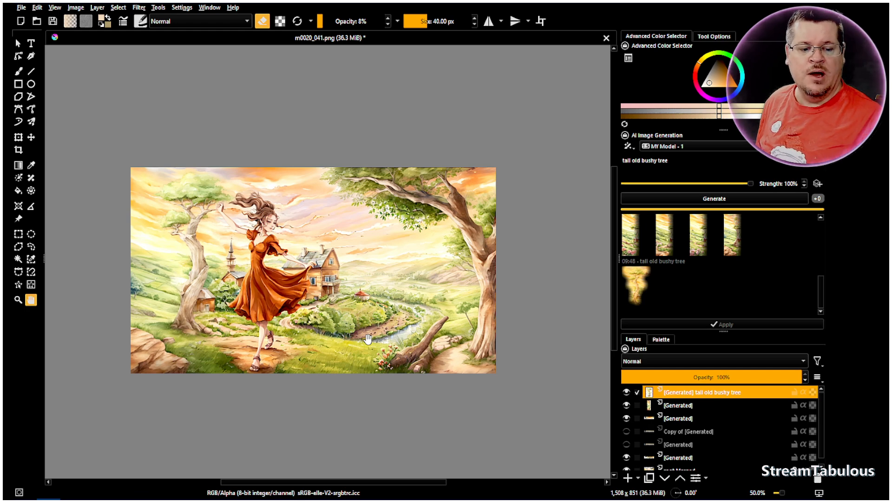
drag(409, 385, 363, 365)
scroll(294, 360, up, 1)
drag(268, 317, 305, 329)
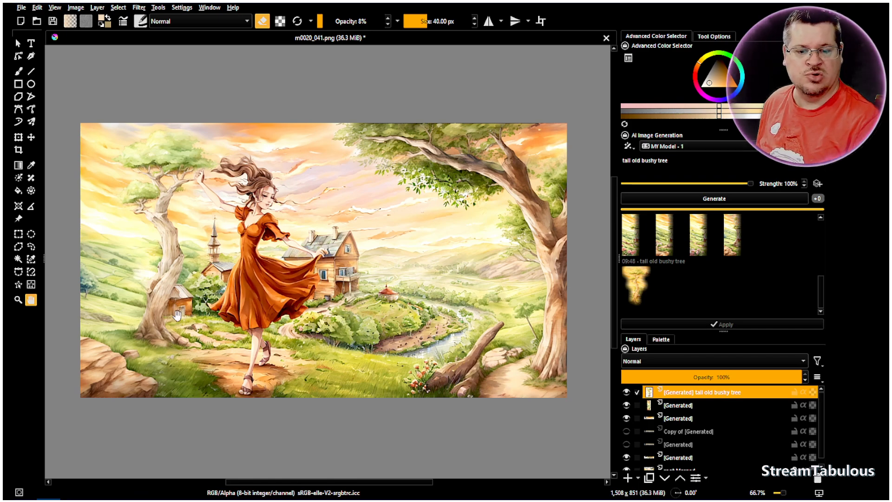
scroll(297, 275, down, 1)
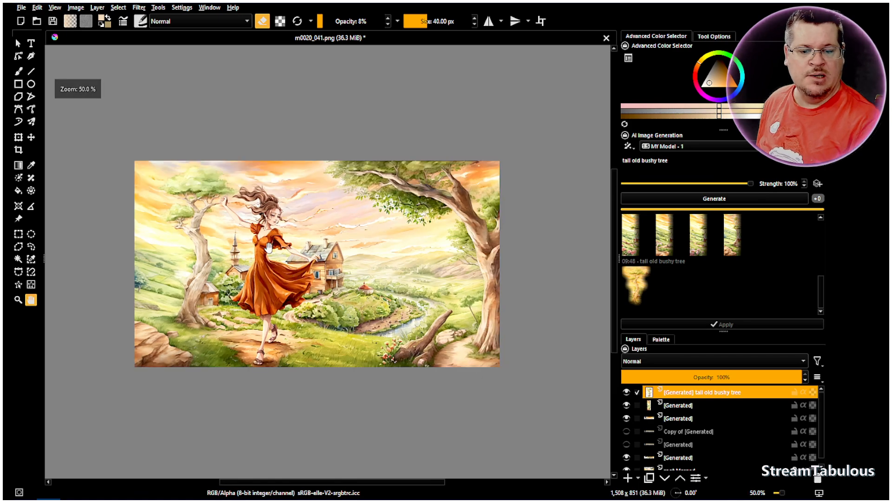
drag(282, 222, 281, 225)
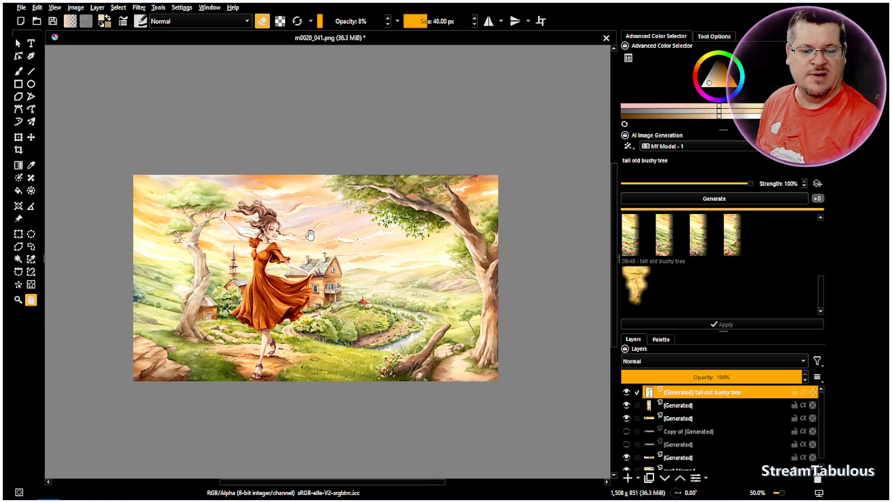